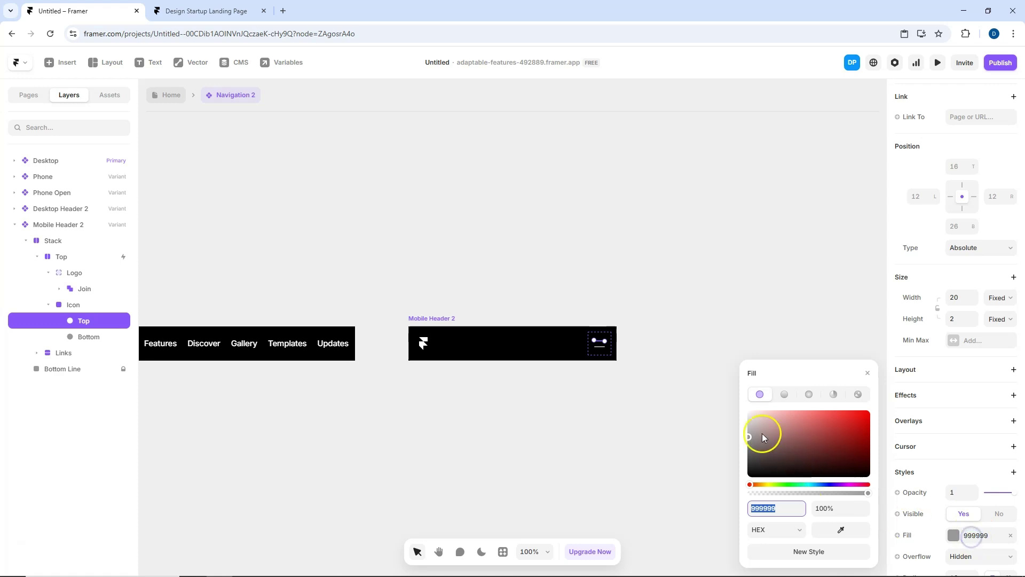
Set the fill of the Top and Bottom lines of the Mobile Header 2 menu icon to white (FFFFFF).
{"action": "left_click_drag", "start_coordinate": [763, 437], "coordinate": [721, 375]}
{"action": "left_click", "coordinate": [599, 350]}
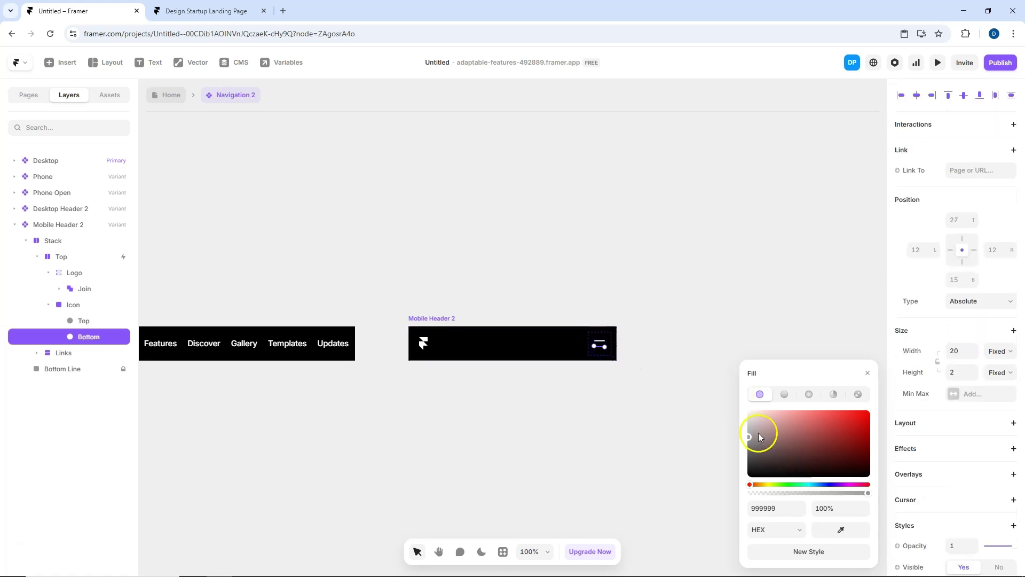
{"action": "left_click_drag", "start_coordinate": [761, 436], "coordinate": [727, 375]}
Add a solid white border, 1 wide, around the Icon frame in Mobile Header 2.
{"action": "left_click", "coordinate": [94, 306]}
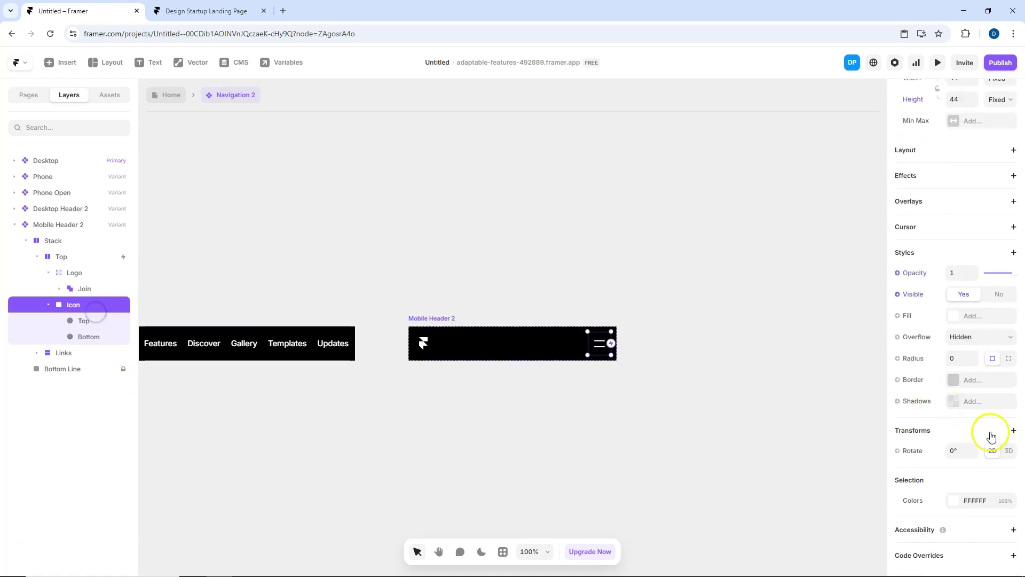
{"action": "left_click", "coordinate": [976, 383]}
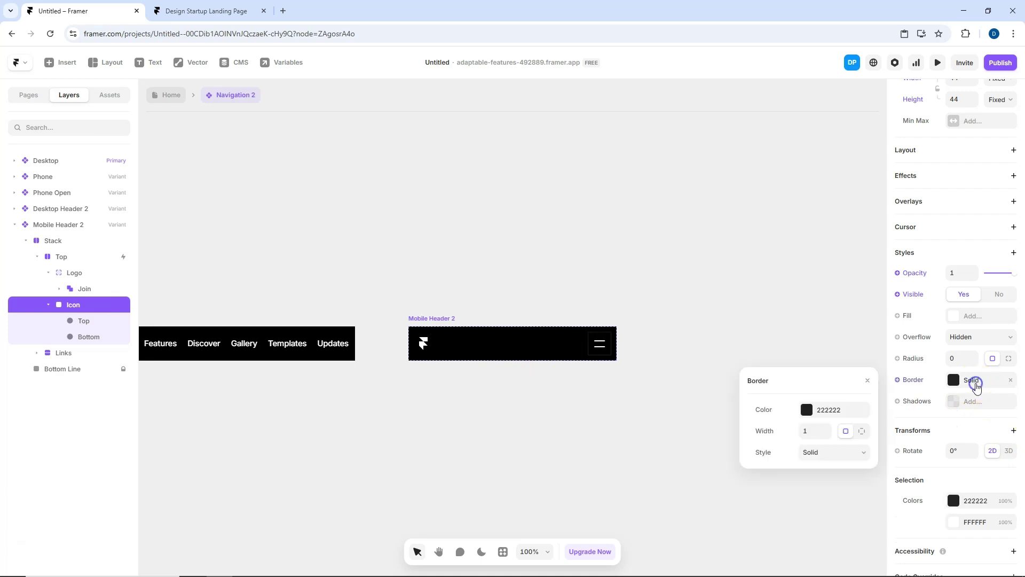
{"action": "left_click", "coordinate": [838, 411]}
{"action": "left_click", "coordinate": [867, 380]}
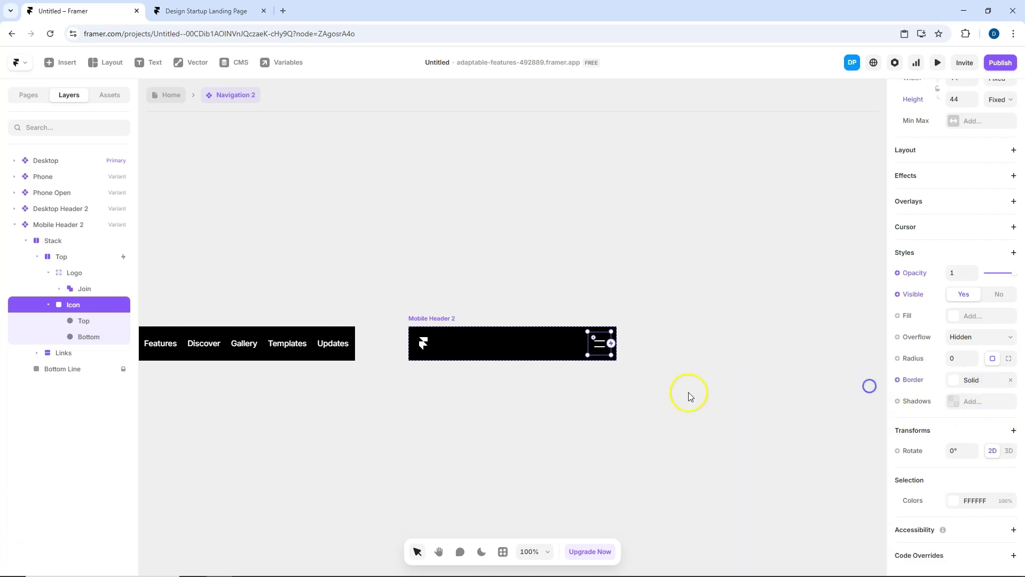
{"action": "left_click", "coordinate": [687, 394]}
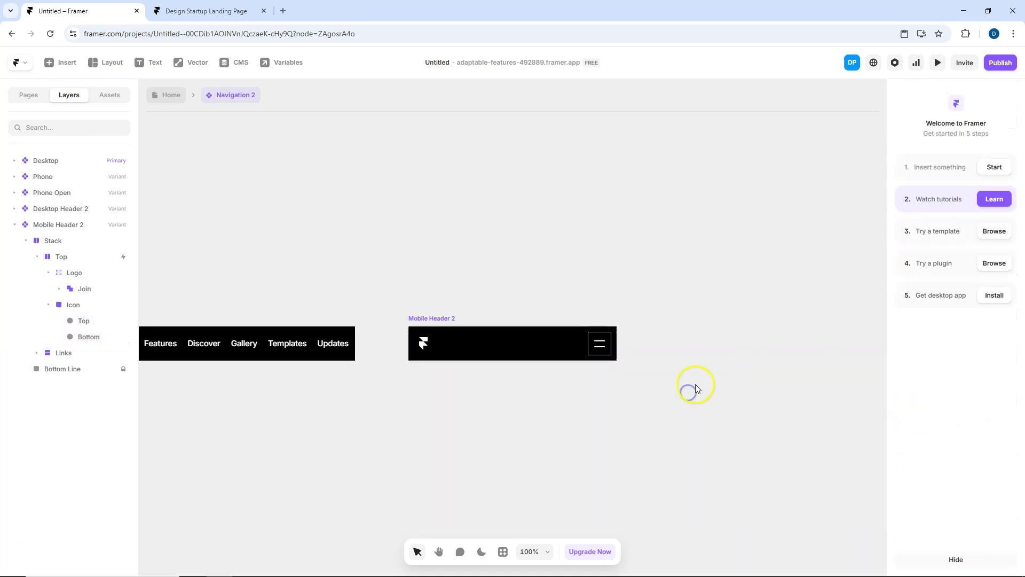
On the Home page, set the Phone breakpoint navigation's scroll variant for the #hero section to Mobile Header 2.
{"action": "left_click", "coordinate": [176, 96]}
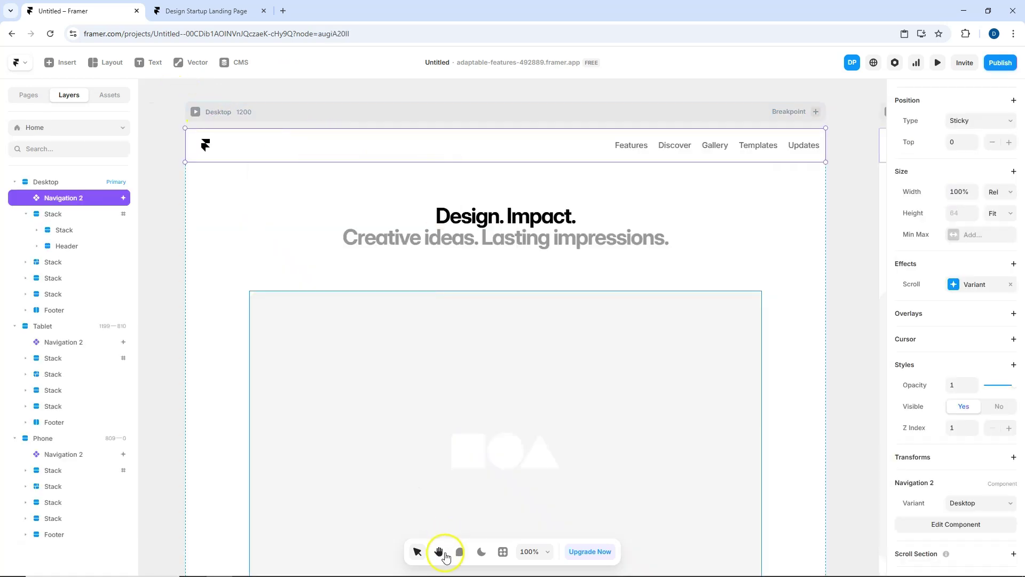
{"action": "left_click", "coordinate": [440, 552]}
{"action": "scroll", "coordinate": [565, 406], "scroll_direction": "down", "scroll_amount": 2}
{"action": "scroll", "coordinate": [427, 374], "scroll_direction": "left", "scroll_amount": 5}
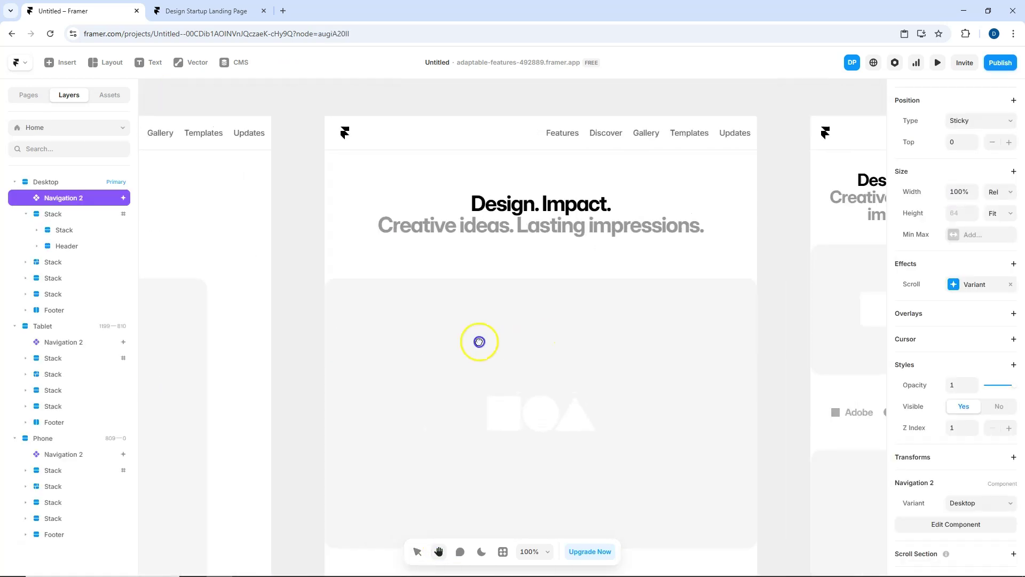
{"action": "left_click_drag", "start_coordinate": [479, 342], "coordinate": [168, 348]}
{"action": "left_click", "coordinate": [417, 552]}
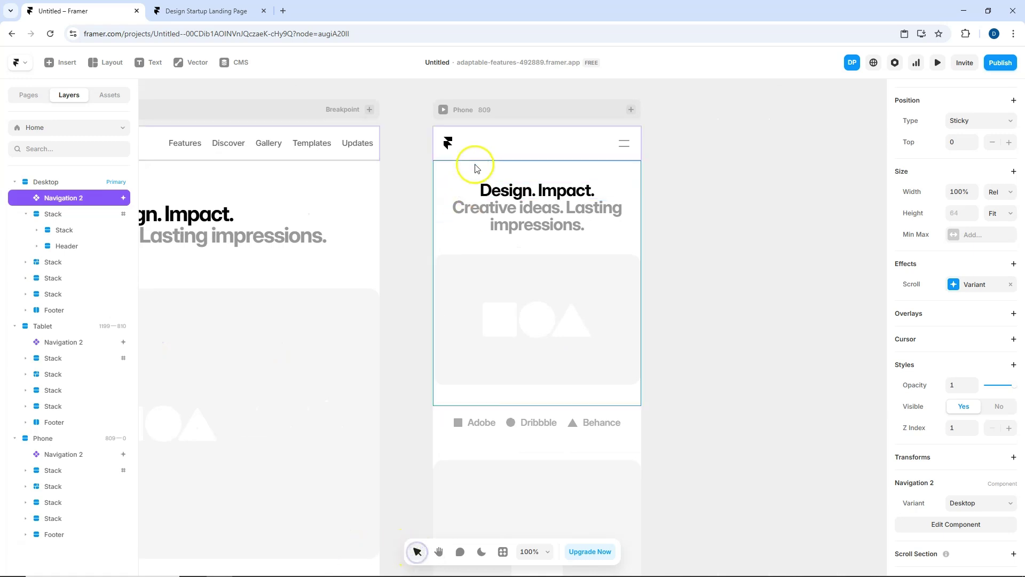
{"action": "left_click", "coordinate": [477, 169]}
{"action": "left_click", "coordinate": [481, 144]}
{"action": "scroll", "coordinate": [1017, 395], "scroll_direction": "down", "scroll_amount": 1}
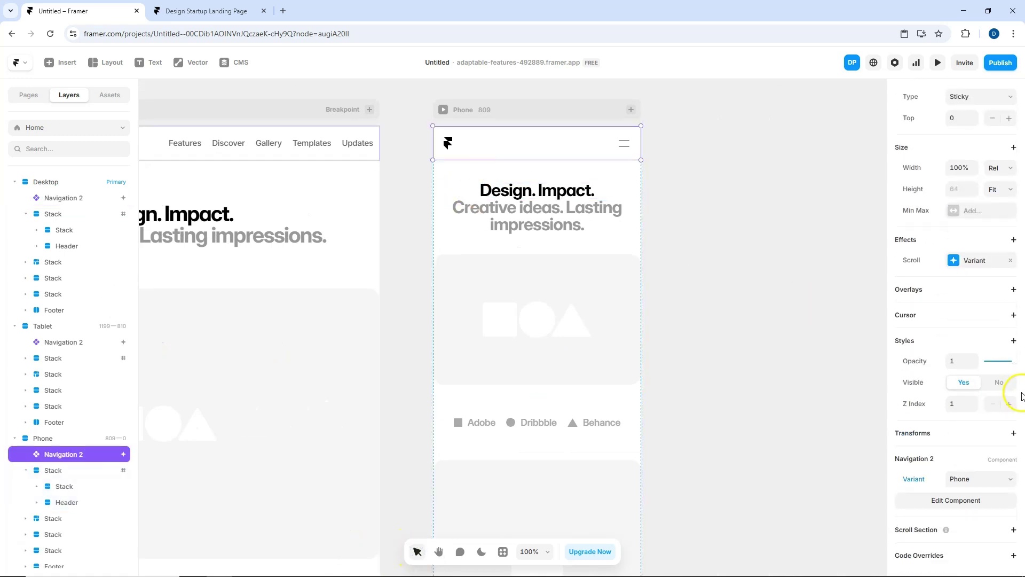
{"action": "left_click", "coordinate": [984, 263]}
{"action": "left_click", "coordinate": [832, 375]}
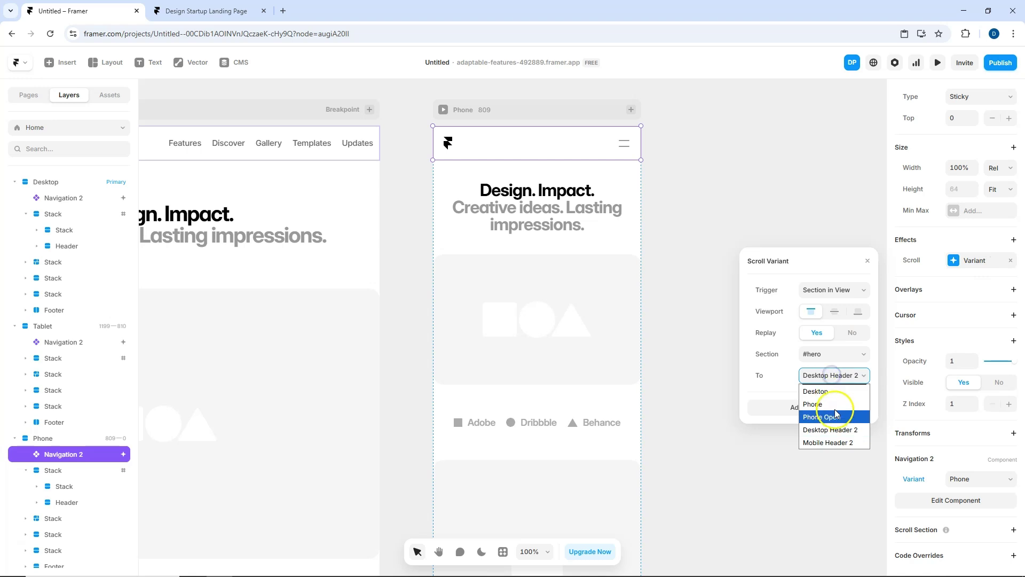
{"action": "left_click", "coordinate": [819, 442]}
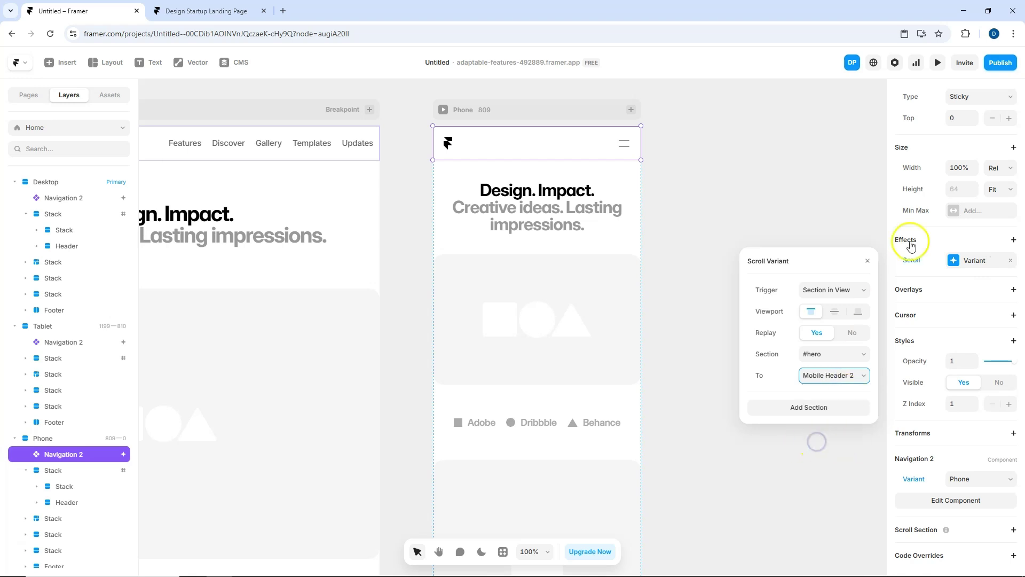
Preview the page at Phone size and check how the header changes while scrolling.
{"action": "left_click", "coordinate": [936, 64]}
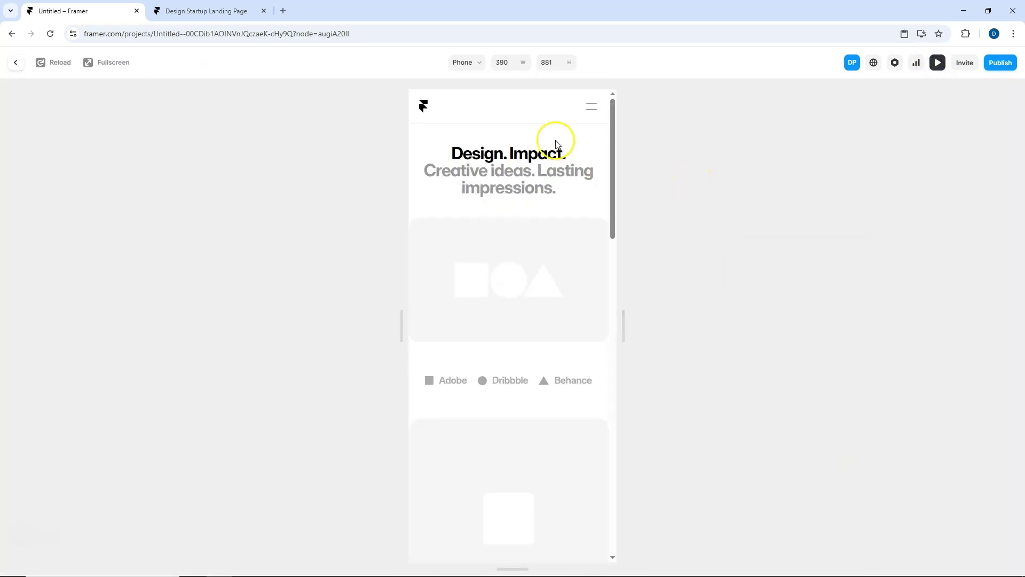
{"action": "scroll", "coordinate": [553, 152], "scroll_direction": "down", "scroll_amount": 2}
{"action": "scroll", "coordinate": [553, 158], "scroll_direction": "up", "scroll_amount": 3}
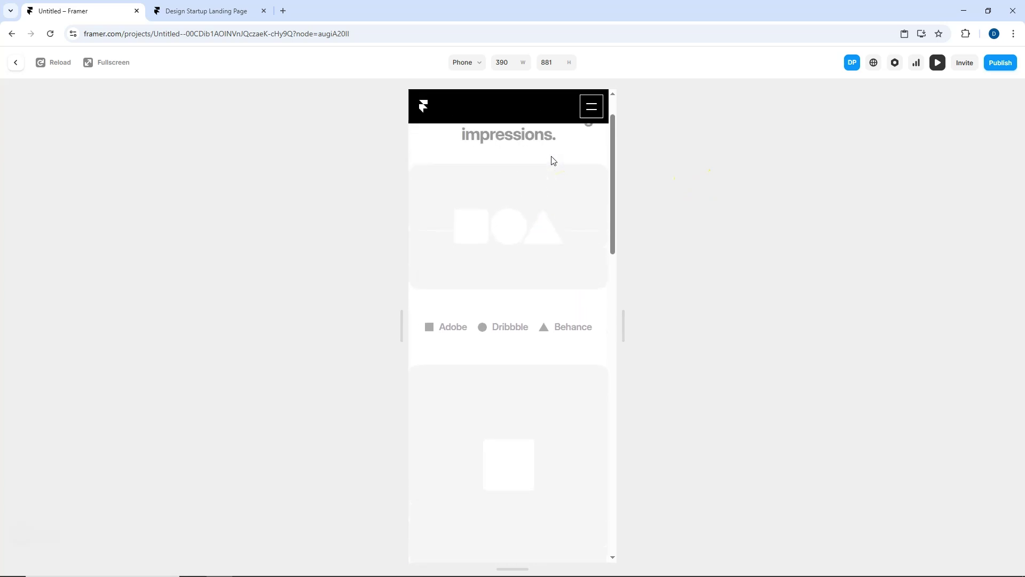
{"action": "scroll", "coordinate": [552, 156], "scroll_direction": "down", "scroll_amount": 6}
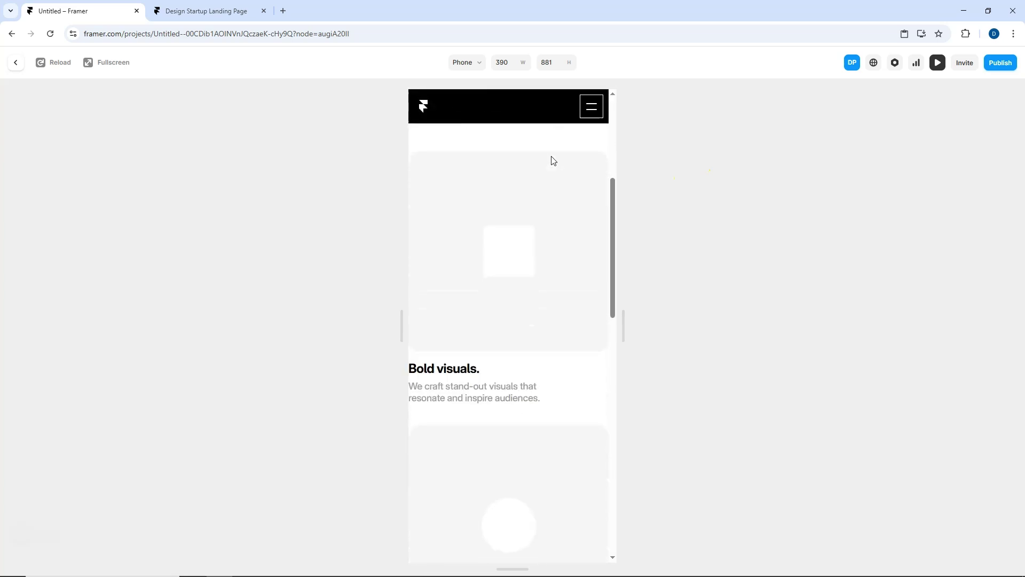
{"action": "scroll", "coordinate": [552, 160], "scroll_direction": "down", "scroll_amount": 3}
{"action": "scroll", "coordinate": [550, 160], "scroll_direction": "up", "scroll_amount": 4}
Preview the page at Tablet size, check the header over the scrolling content, and return to the canvas.
{"action": "left_click", "coordinate": [478, 64]}
{"action": "left_click", "coordinate": [474, 104]}
{"action": "scroll", "coordinate": [560, 206], "scroll_direction": "up", "scroll_amount": 4}
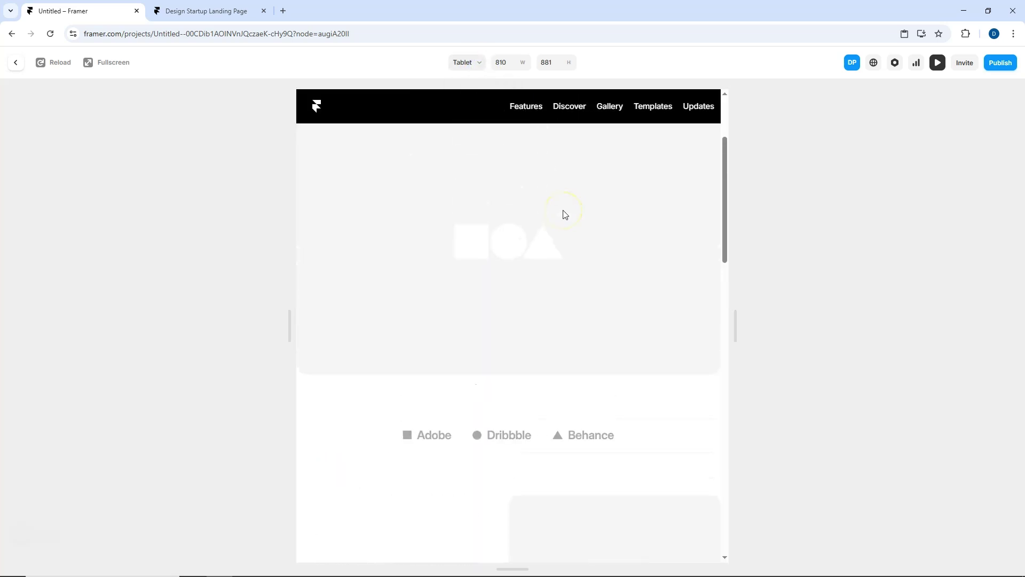
{"action": "scroll", "coordinate": [563, 212], "scroll_direction": "down", "scroll_amount": 4}
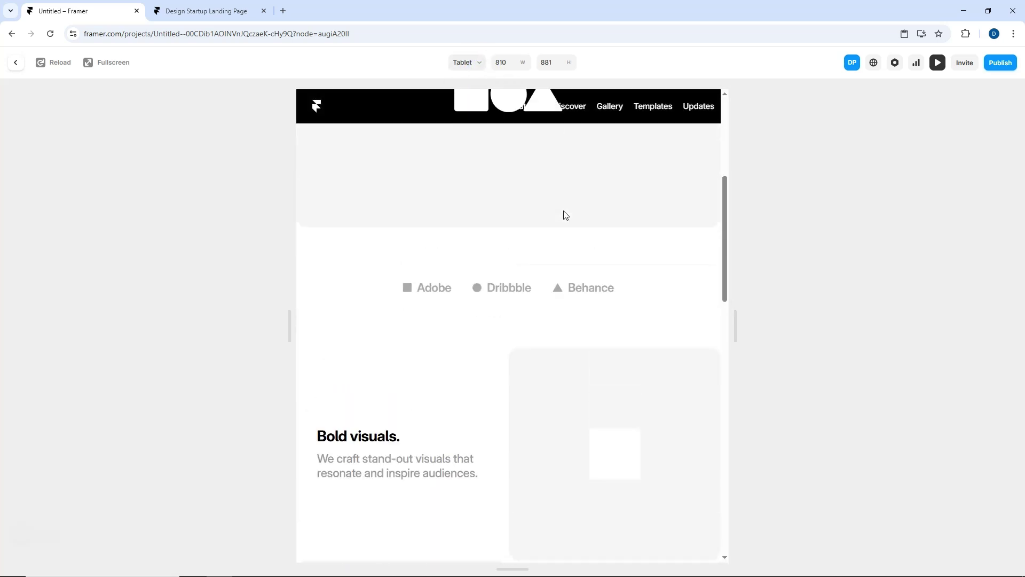
{"action": "left_click", "coordinate": [941, 63]}
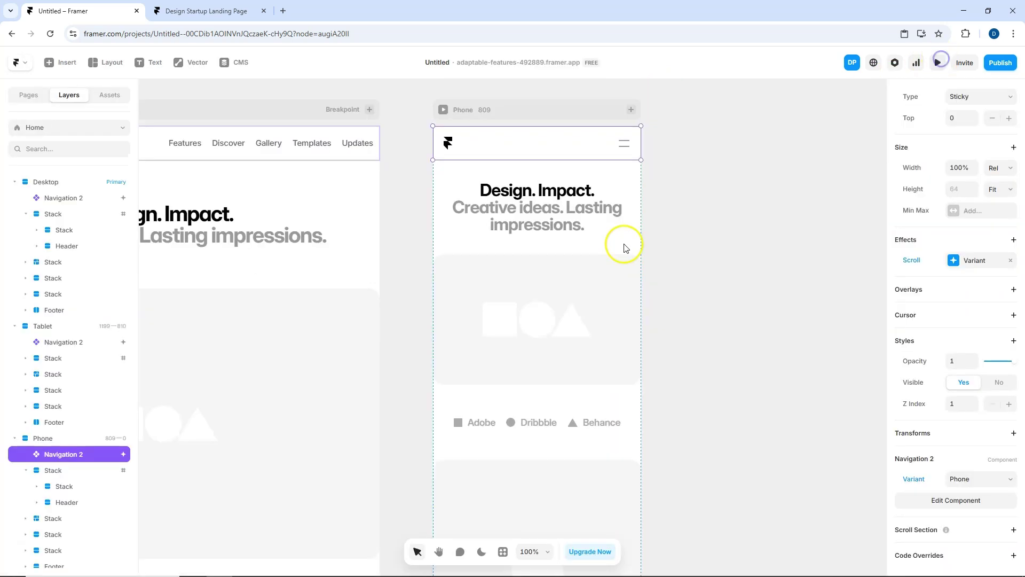
Set the Z index of the Desktop breakpoint's Navigation 2 to 10.
{"action": "left_click", "coordinate": [439, 551]}
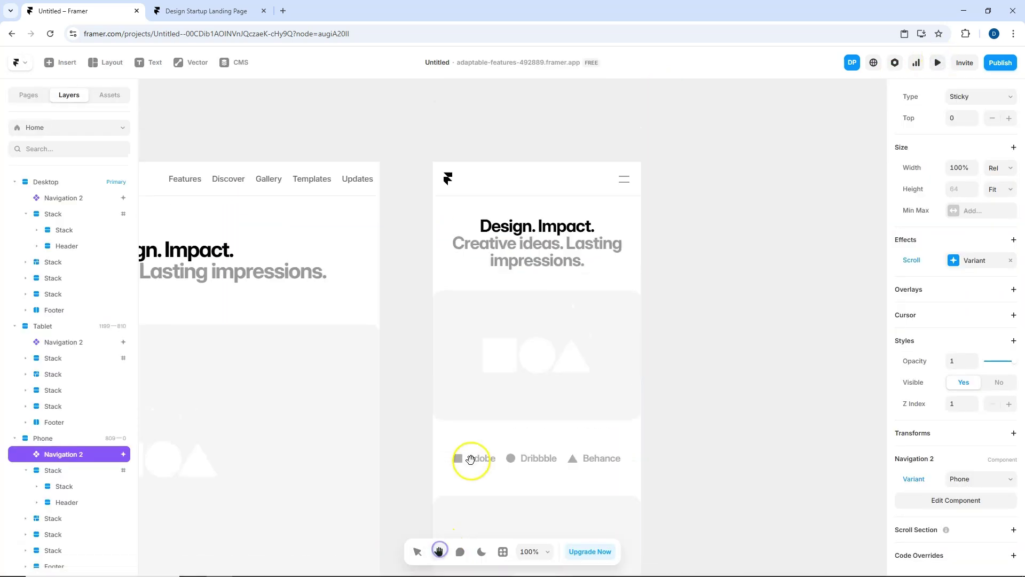
{"action": "scroll", "coordinate": [487, 298], "scroll_direction": "left", "scroll_amount": 10}
{"action": "scroll", "coordinate": [543, 311], "scroll_direction": "left", "scroll_amount": 3}
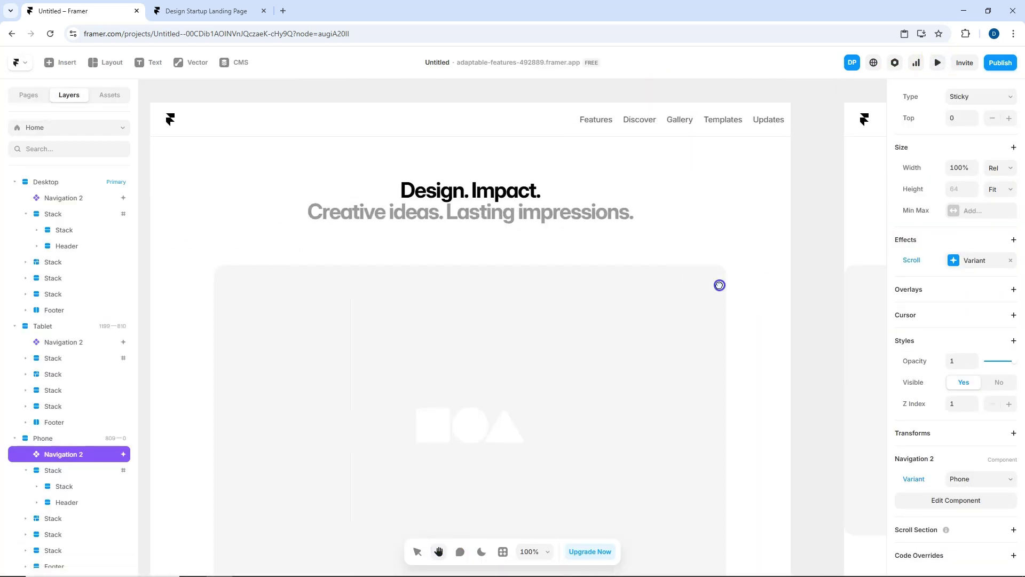
{"action": "left_click", "coordinate": [417, 551]}
{"action": "left_click", "coordinate": [312, 112]}
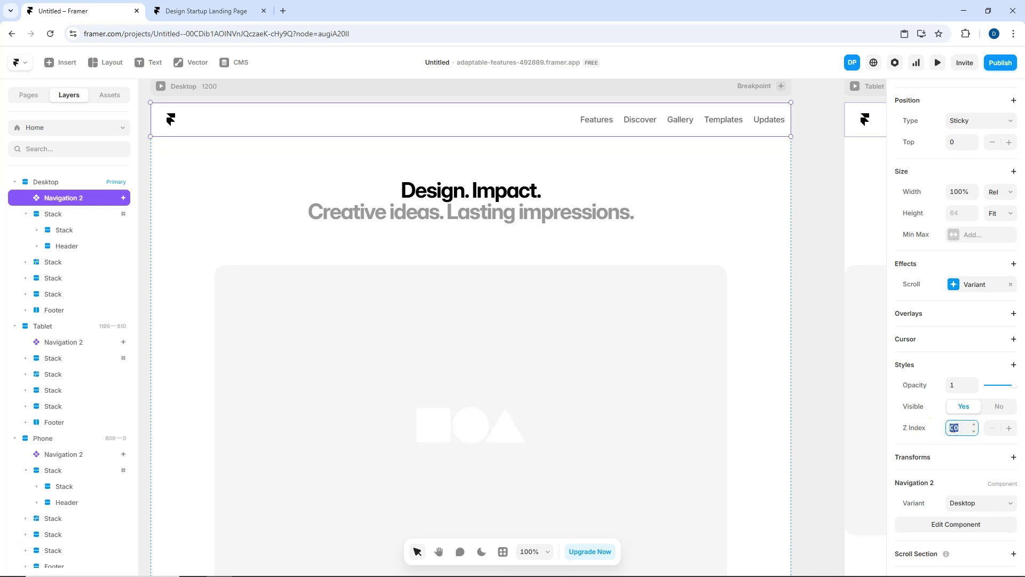
{"action": "left_click", "coordinate": [954, 428]}
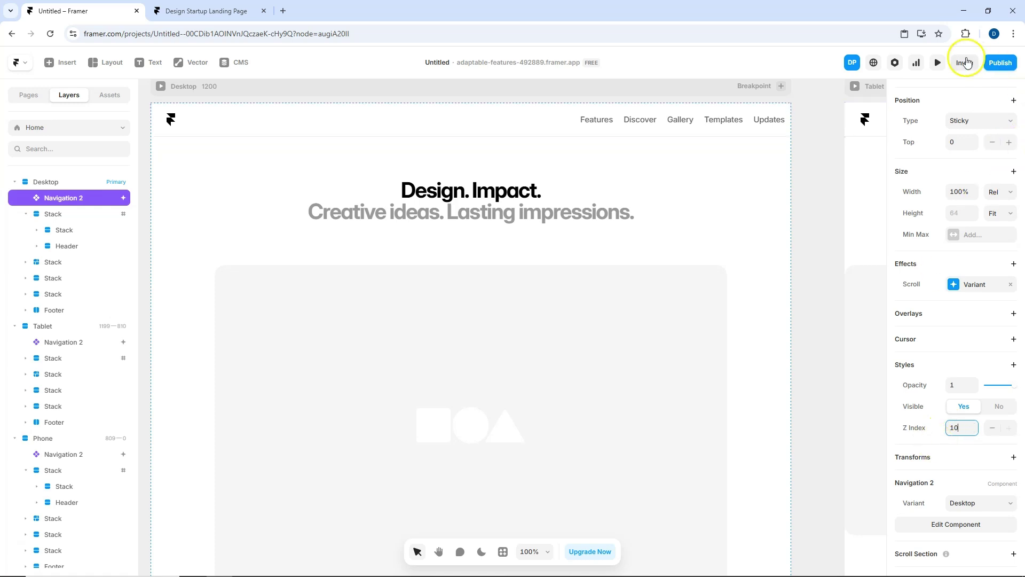
Preview the page at Desktop and Tablet sizes and check that the sticky header stays above the scrolling content.
{"action": "left_click", "coordinate": [941, 63]}
{"action": "scroll", "coordinate": [616, 233], "scroll_direction": "down", "scroll_amount": 8}
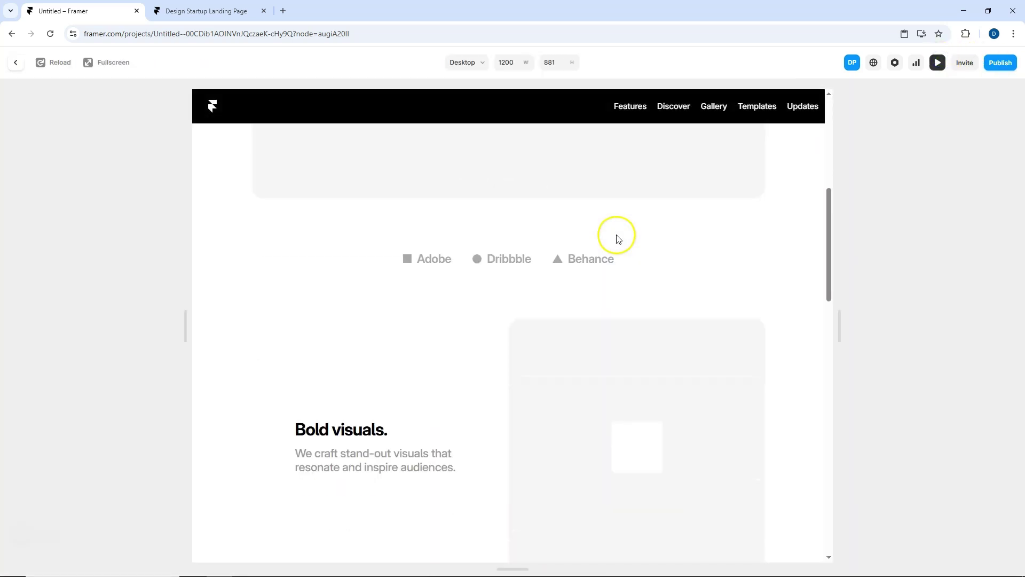
{"action": "scroll", "coordinate": [582, 208], "scroll_direction": "up", "scroll_amount": 4}
{"action": "left_click", "coordinate": [462, 70]}
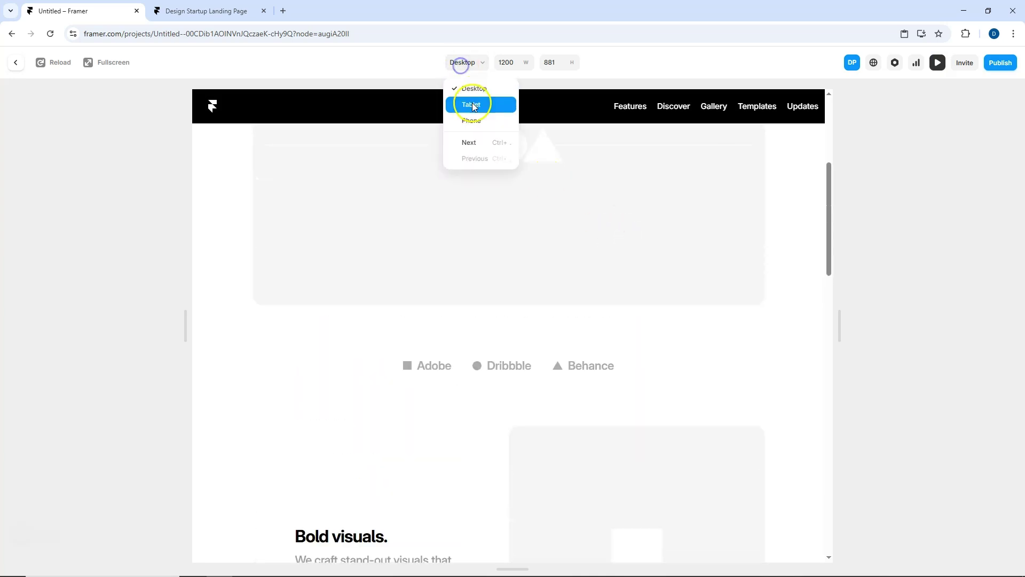
{"action": "left_click", "coordinate": [469, 103]}
{"action": "scroll", "coordinate": [592, 236], "scroll_direction": "up", "scroll_amount": 5}
{"action": "scroll", "coordinate": [592, 236], "scroll_direction": "down", "scroll_amount": 4}
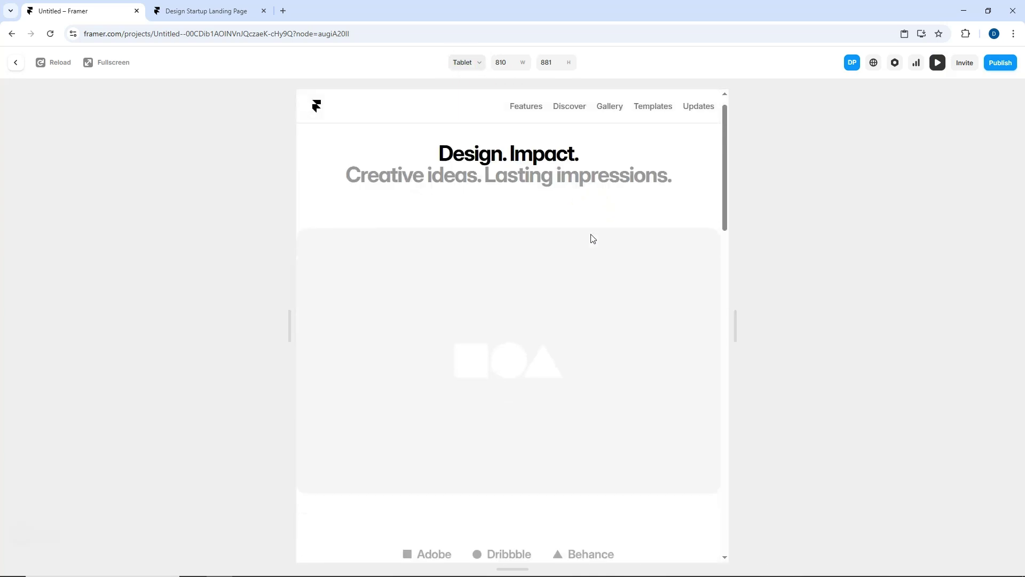
{"action": "scroll", "coordinate": [591, 236], "scroll_direction": "up", "scroll_amount": 4}
{"action": "scroll", "coordinate": [590, 235], "scroll_direction": "down", "scroll_amount": 1}
Preview the page at Phone size, test the header on scroll and its menu icon, and close the preview.
{"action": "left_click", "coordinate": [473, 63]}
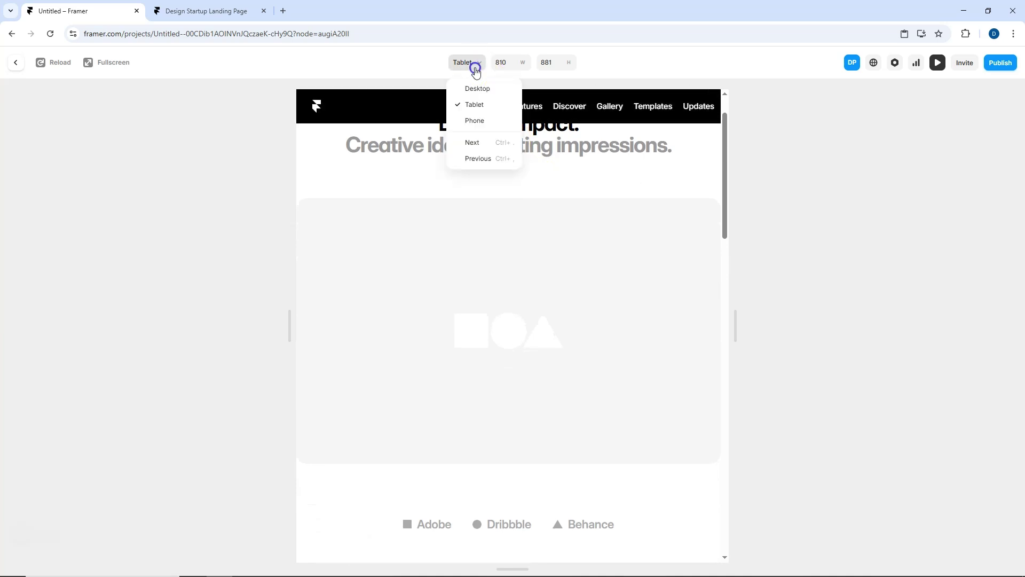
{"action": "left_click", "coordinate": [473, 117]}
{"action": "scroll", "coordinate": [543, 193], "scroll_direction": "up", "scroll_amount": 2}
{"action": "scroll", "coordinate": [542, 193], "scroll_direction": "down", "scroll_amount": 15}
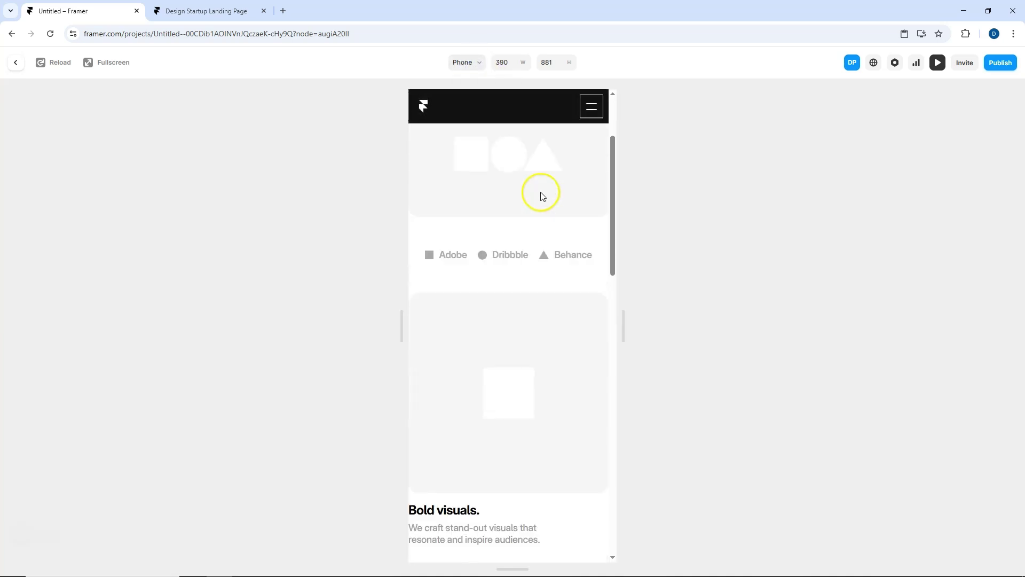
{"action": "scroll", "coordinate": [539, 194], "scroll_direction": "up", "scroll_amount": 5}
{"action": "scroll", "coordinate": [539, 193], "scroll_direction": "up", "scroll_amount": 8}
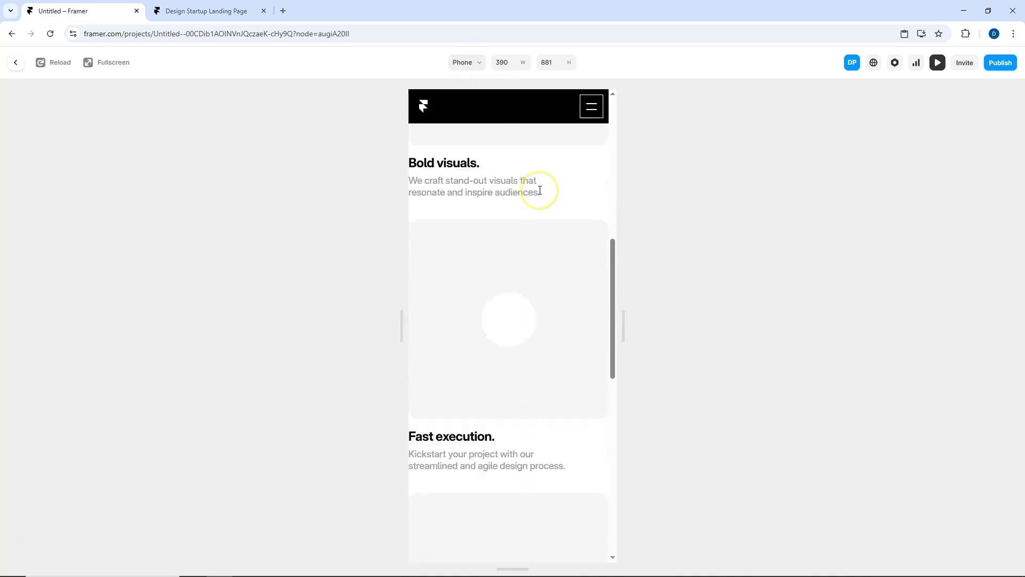
{"action": "scroll", "coordinate": [534, 129], "scroll_direction": "down", "scroll_amount": 2}
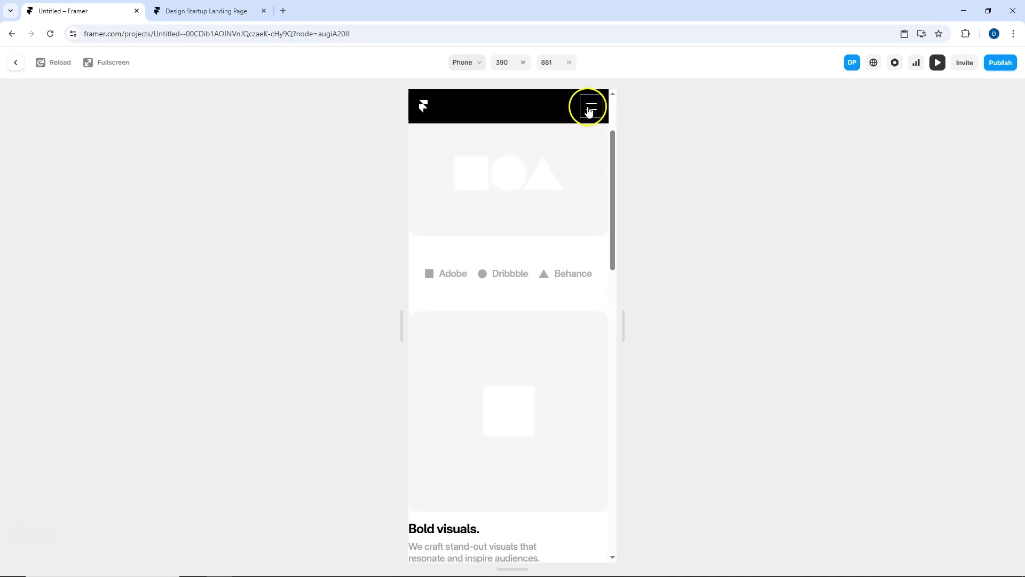
{"action": "left_click", "coordinate": [591, 107]}
{"action": "left_click", "coordinate": [591, 108]}
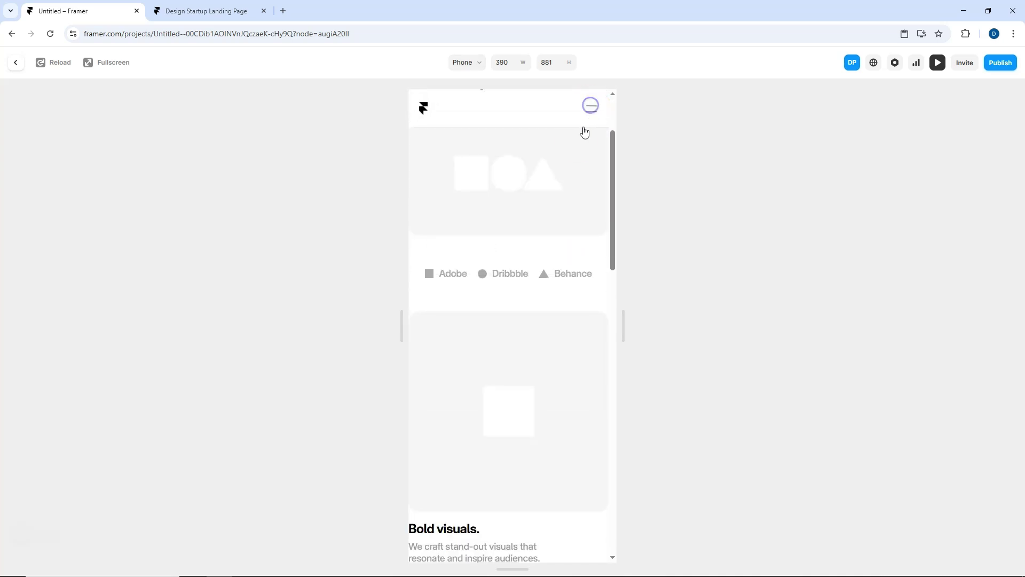
{"action": "scroll", "coordinate": [591, 118], "scroll_direction": "up", "scroll_amount": 2}
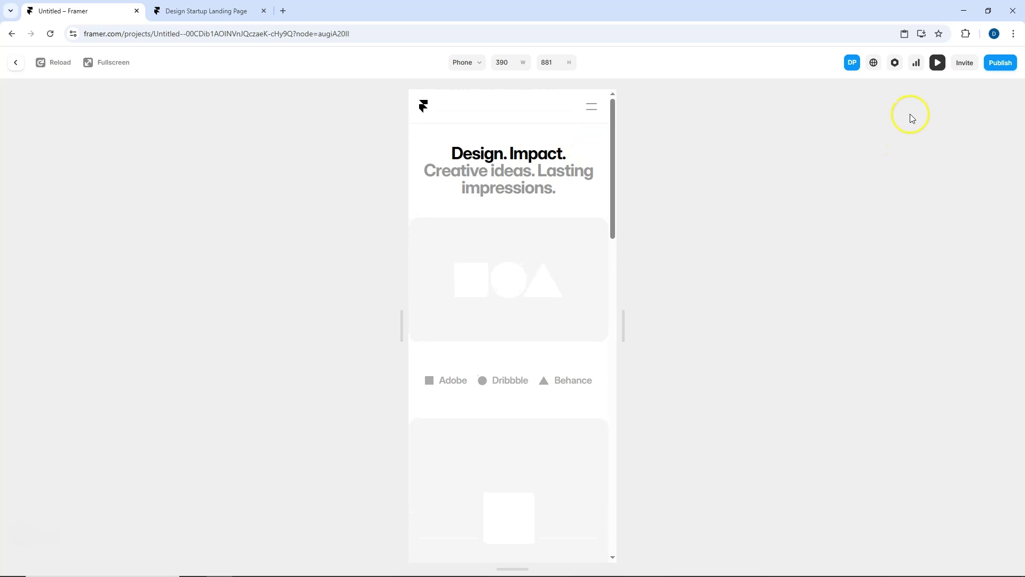
{"action": "left_click", "coordinate": [938, 63]}
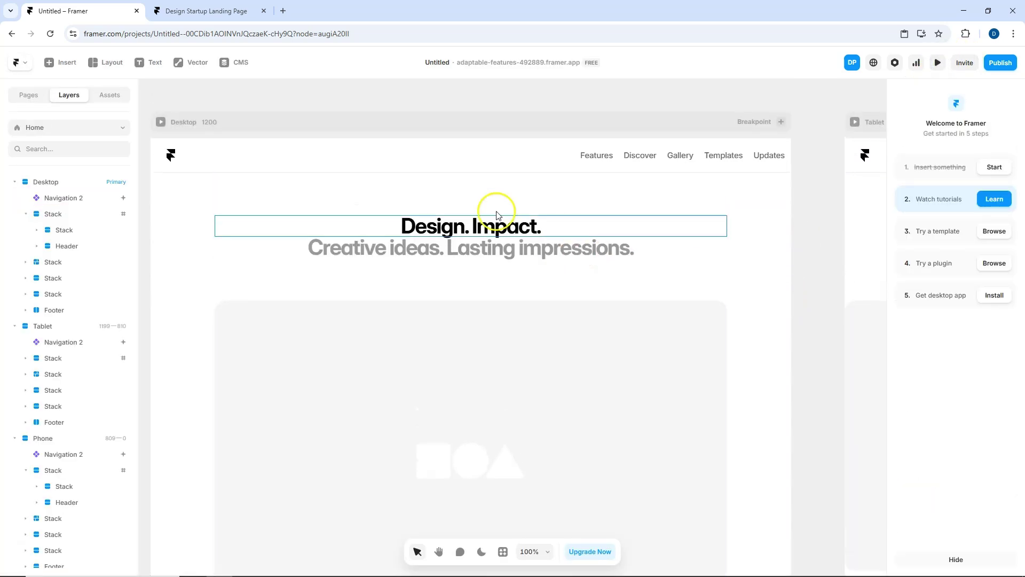
Open the Navigation 2 component from the Desktop breakpoint for editing its variants.
{"action": "left_click", "coordinate": [434, 167]}
{"action": "double_click", "coordinate": [434, 167]}
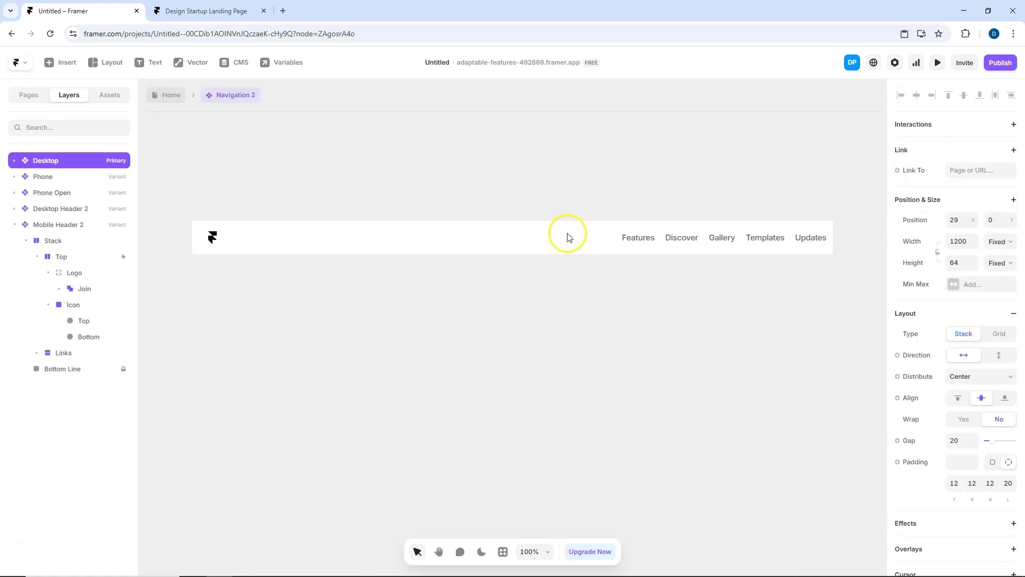
{"action": "left_click", "coordinate": [439, 549]}
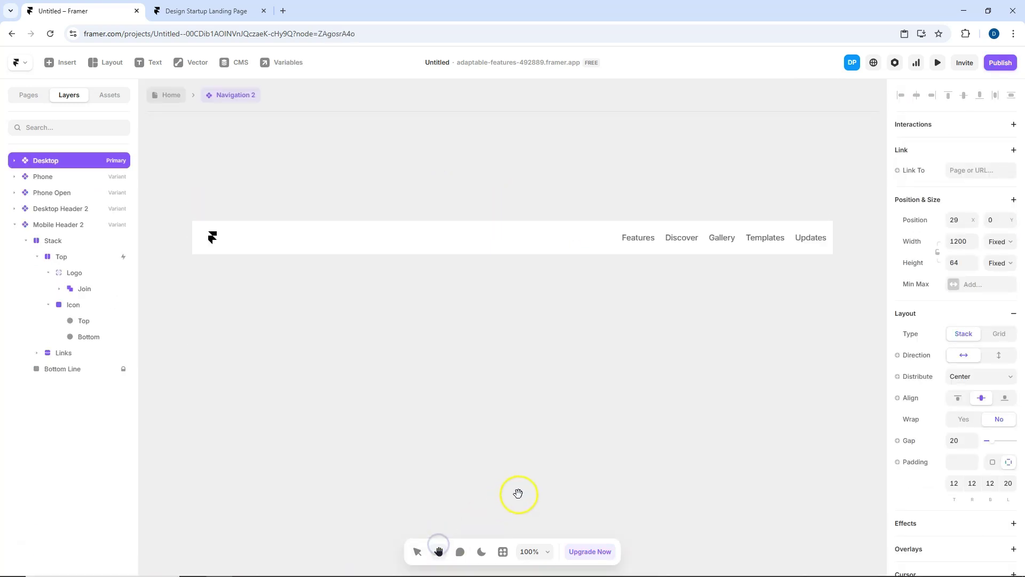
{"action": "left_click_drag", "start_coordinate": [657, 436], "coordinate": [249, 393]}
{"action": "left_click_drag", "start_coordinate": [537, 376], "coordinate": [328, 369]}
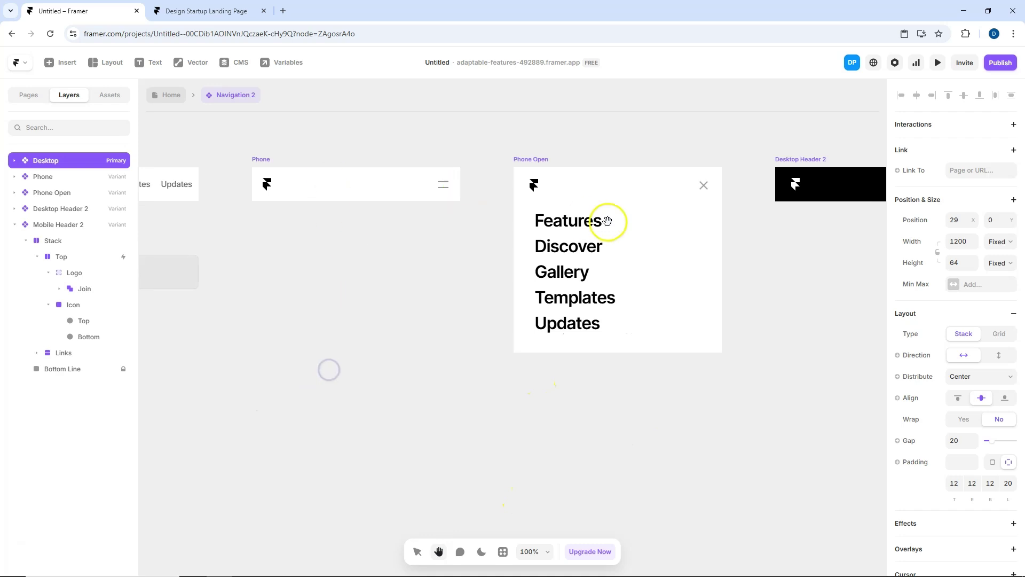
{"action": "left_click_drag", "start_coordinate": [768, 250], "coordinate": [603, 241]}
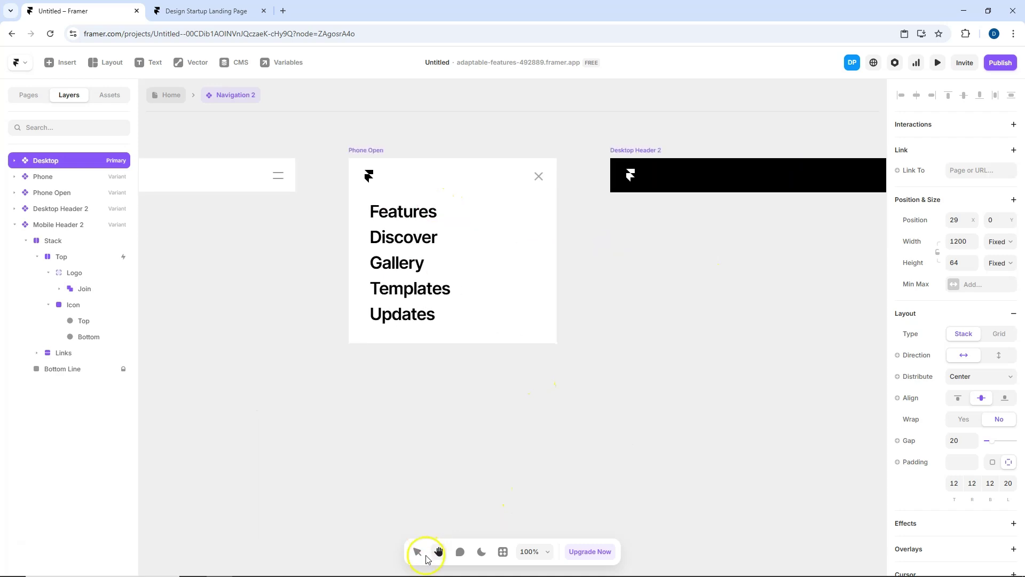
Duplicate the Phone Open variant and rename the copy Mobile Open 2.
{"action": "left_click", "coordinate": [79, 231]}
{"action": "left_click", "coordinate": [14, 224]}
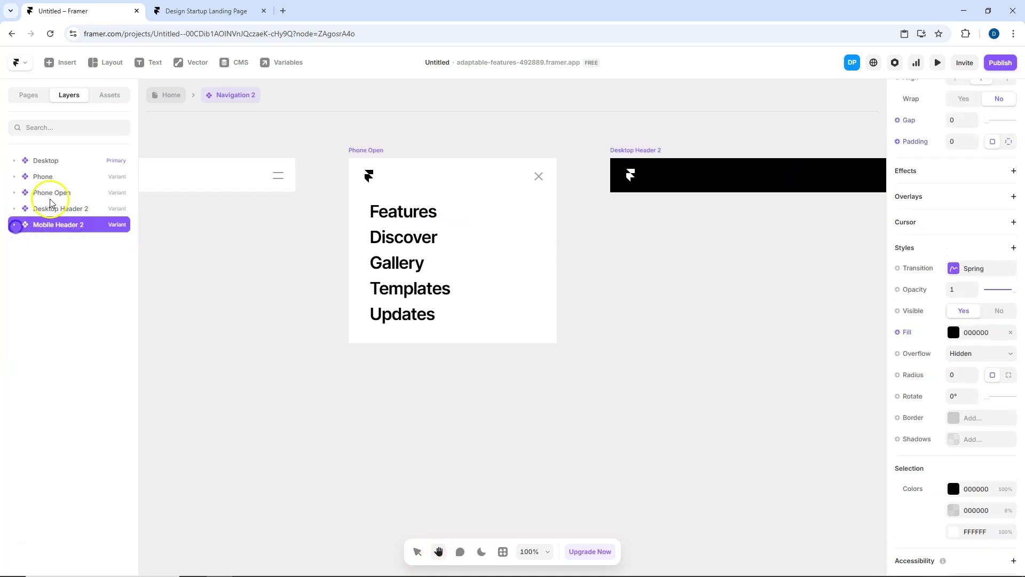
{"action": "left_click", "coordinate": [52, 195]}
{"action": "right_click", "coordinate": [54, 194]}
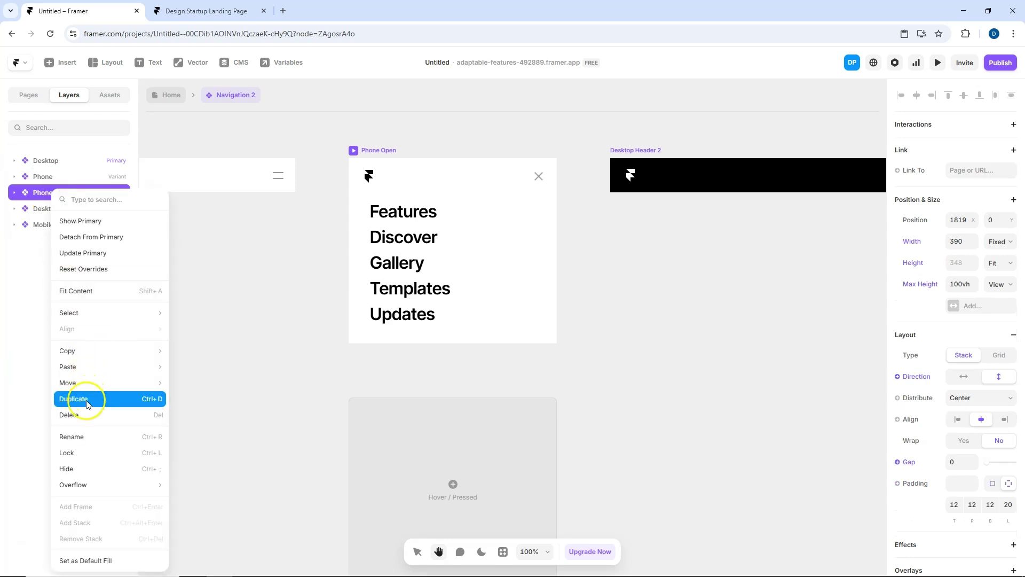
{"action": "left_click", "coordinate": [69, 334]}
{"action": "double_click", "coordinate": [63, 243]}
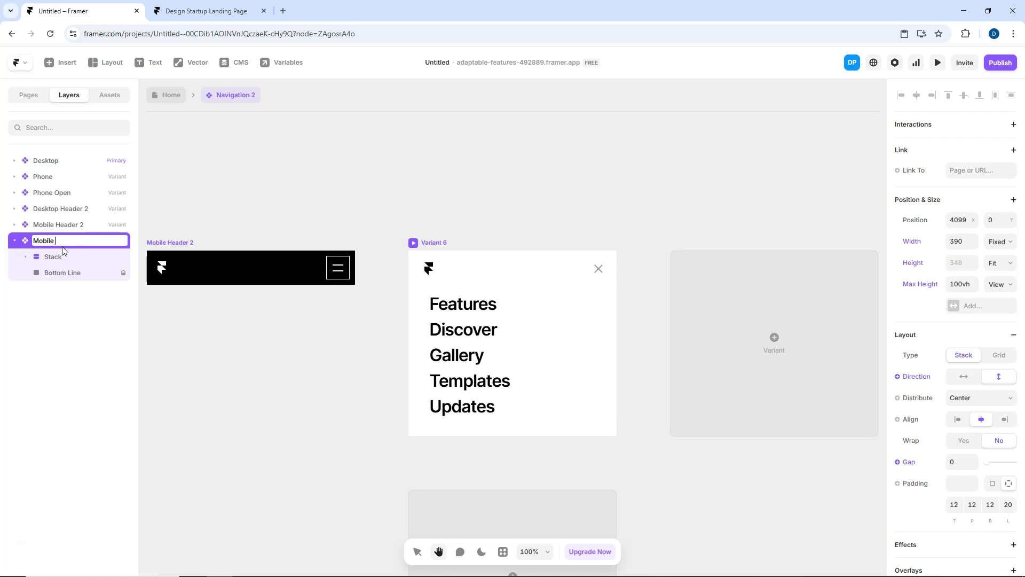
{"action": "type", "text": "Mobile Open 2"}
{"action": "key", "text": "Return"}
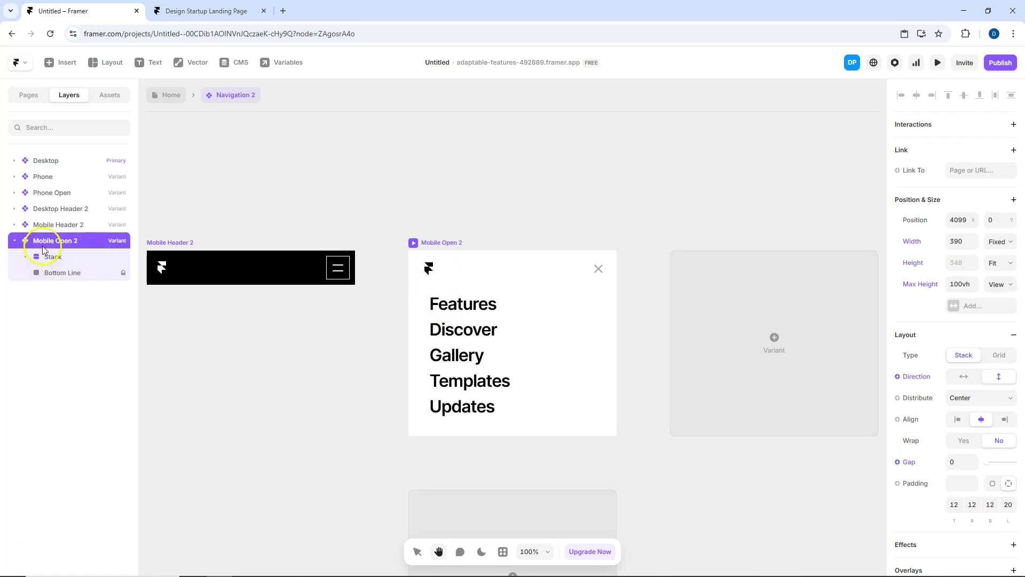
Set the fill of the Mobile Open 2 variant to black (000000).
{"action": "left_click", "coordinate": [51, 260]}
{"action": "left_click", "coordinate": [425, 293]}
{"action": "scroll", "coordinate": [993, 411], "scroll_direction": "down", "scroll_amount": 2}
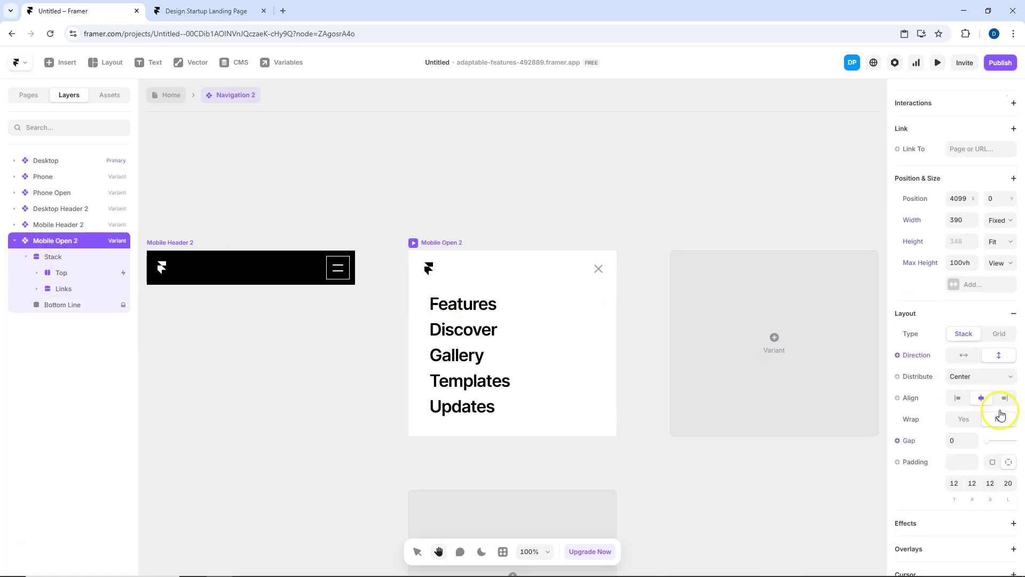
{"action": "scroll", "coordinate": [994, 411], "scroll_direction": "down", "scroll_amount": 3}
{"action": "left_click", "coordinate": [975, 447]}
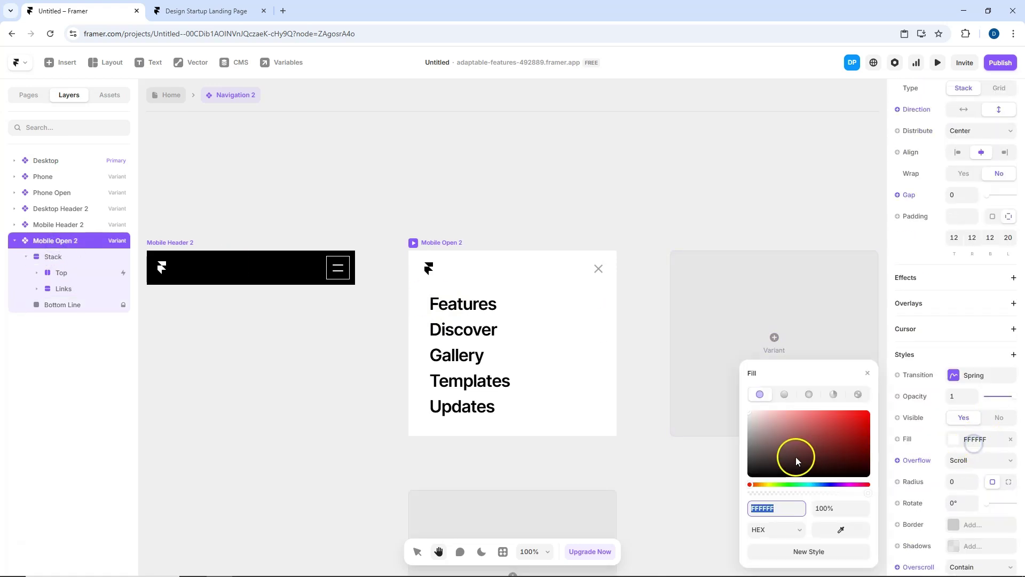
{"action": "left_click_drag", "start_coordinate": [794, 458], "coordinate": [761, 476]}
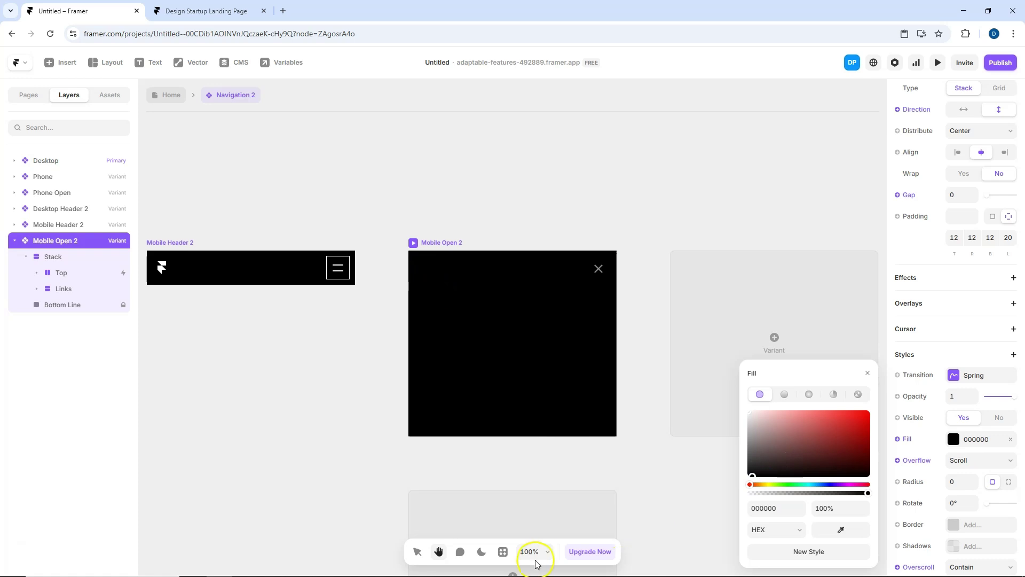
Change the colour of the logo in the Mobile Open 2 variant to white.
{"action": "left_click", "coordinate": [417, 552]}
{"action": "left_click", "coordinate": [434, 273]}
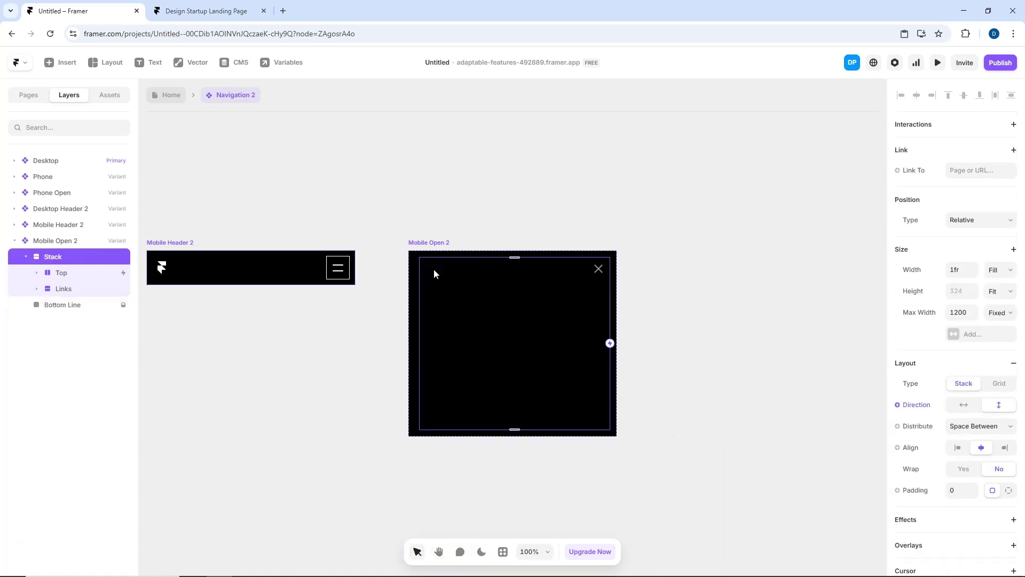
{"action": "left_click", "coordinate": [53, 272]}
{"action": "left_click", "coordinate": [70, 291]}
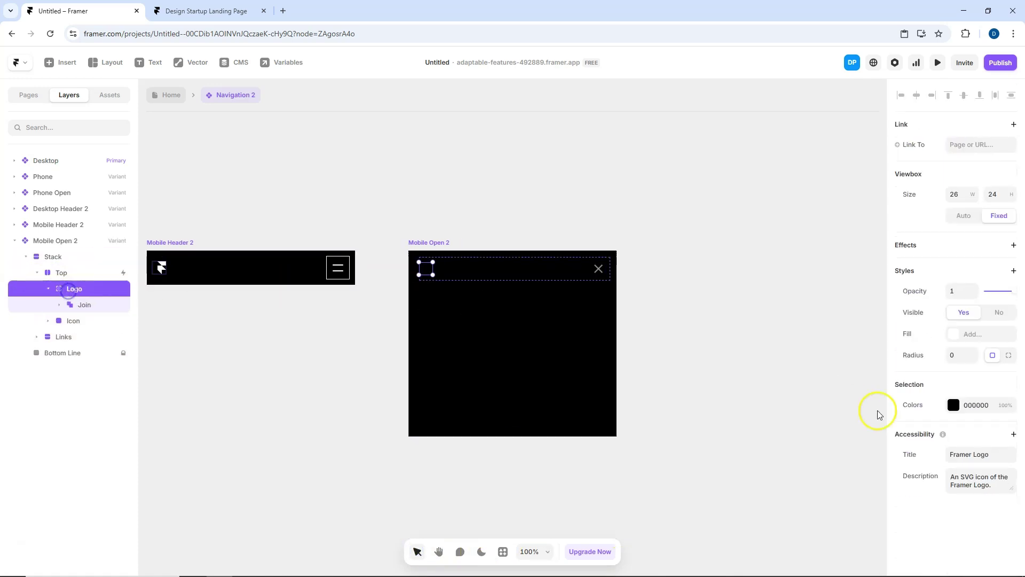
{"action": "left_click", "coordinate": [978, 414]}
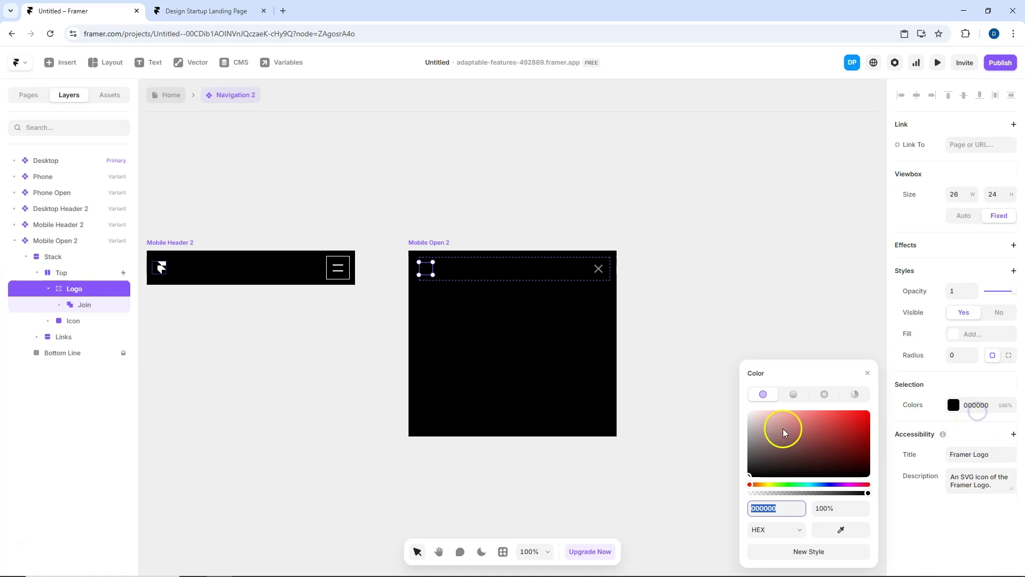
Set the text colour of the Features link in Mobile Open 2 to white.
{"action": "left_click", "coordinate": [448, 305]}
{"action": "scroll", "coordinate": [953, 421], "scroll_direction": "down", "scroll_amount": 5}
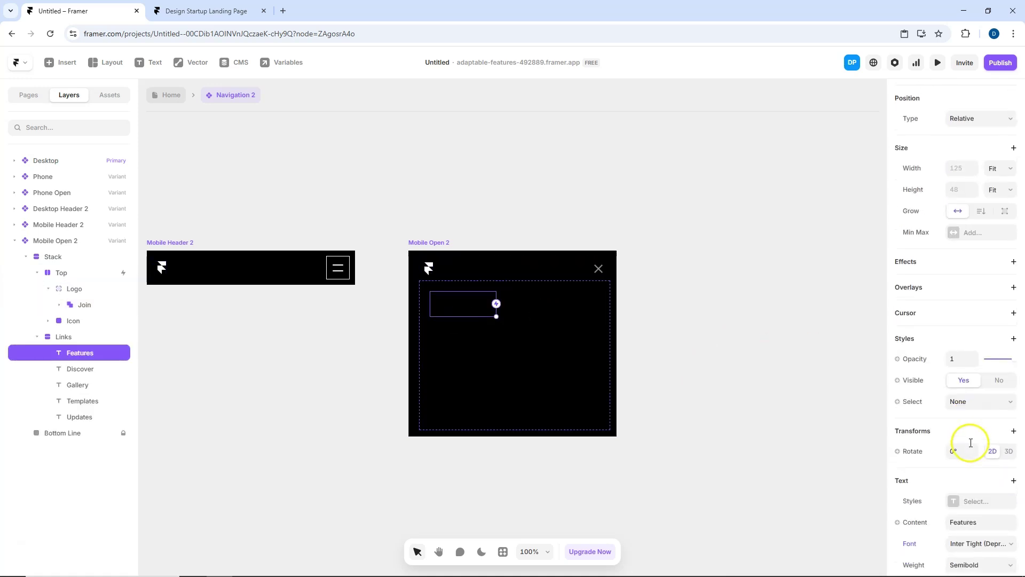
{"action": "left_click", "coordinate": [971, 424]}
{"action": "type", "text": "fff"}
{"action": "key", "text": "Return"}
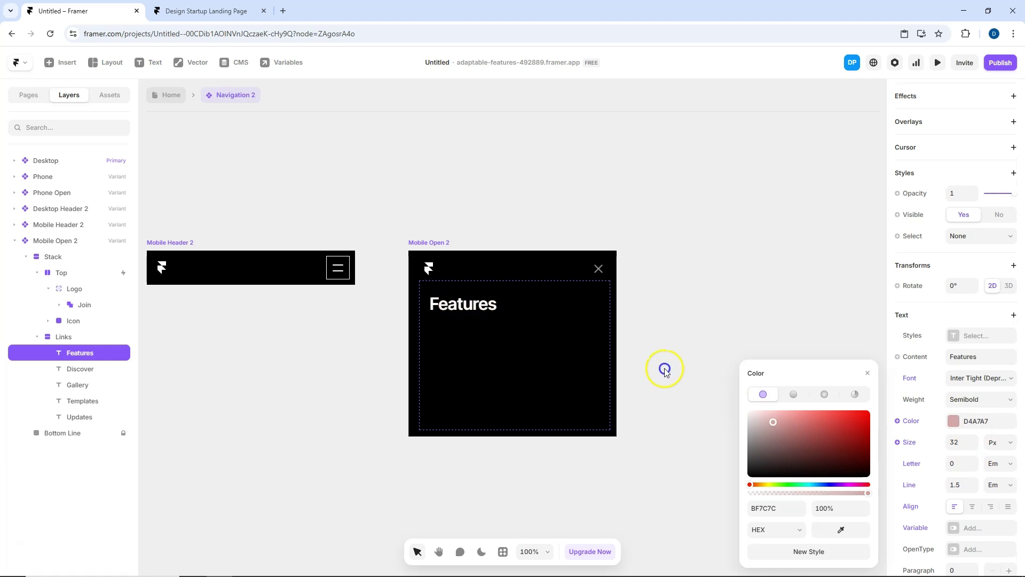
Set the text colour of the Discover, Gallery, Templates and Updates links in Mobile Open 2 to white (FFFFFF).
{"action": "left_click", "coordinate": [455, 330]}
{"action": "left_click", "coordinate": [765, 426]}
{"action": "left_click", "coordinate": [446, 354]}
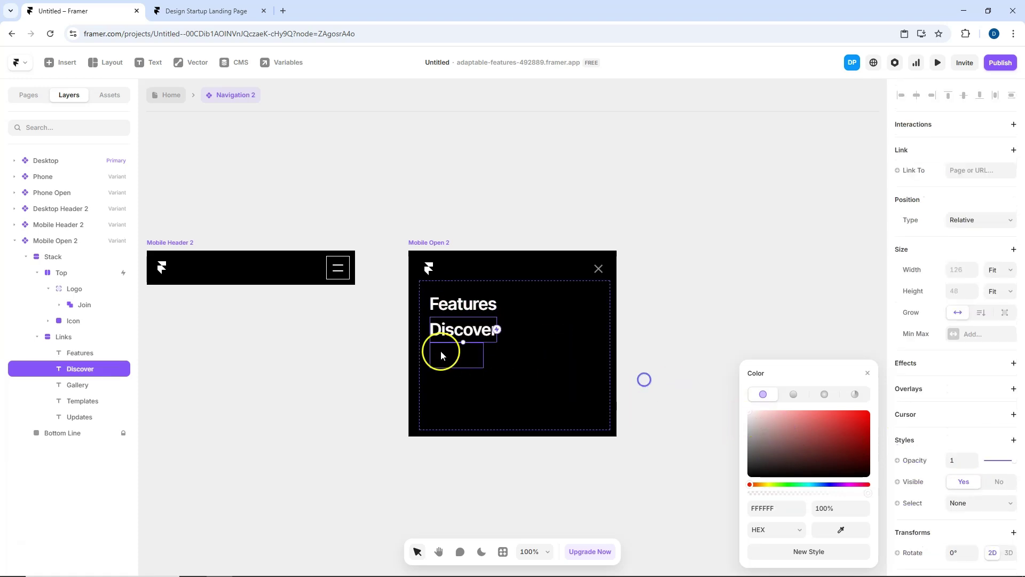
{"action": "left_click", "coordinate": [764, 425]}
{"action": "left_click", "coordinate": [467, 380]}
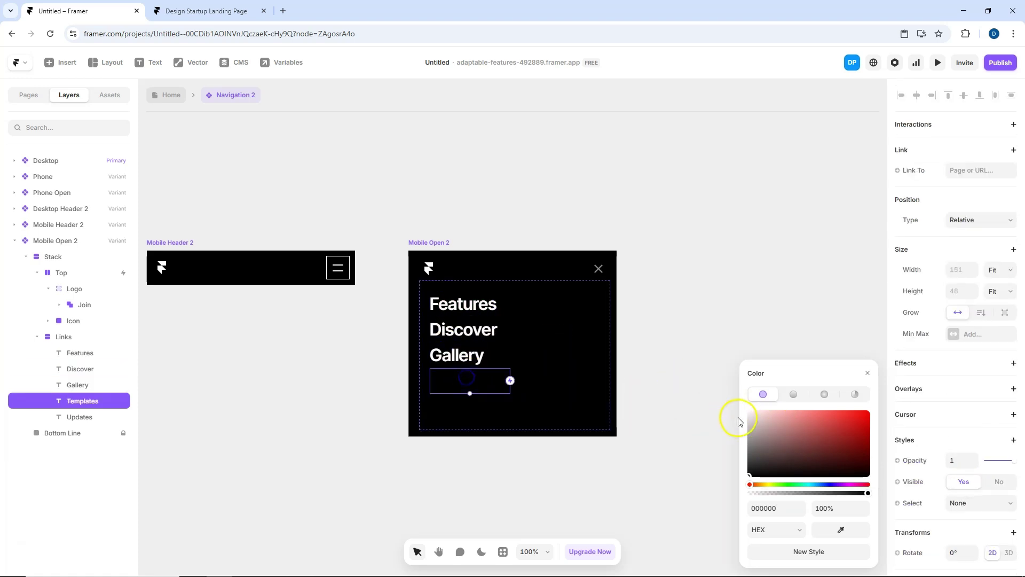
{"action": "left_click", "coordinate": [765, 426]}
{"action": "left_click", "coordinate": [477, 411]}
{"action": "left_click", "coordinate": [765, 425]}
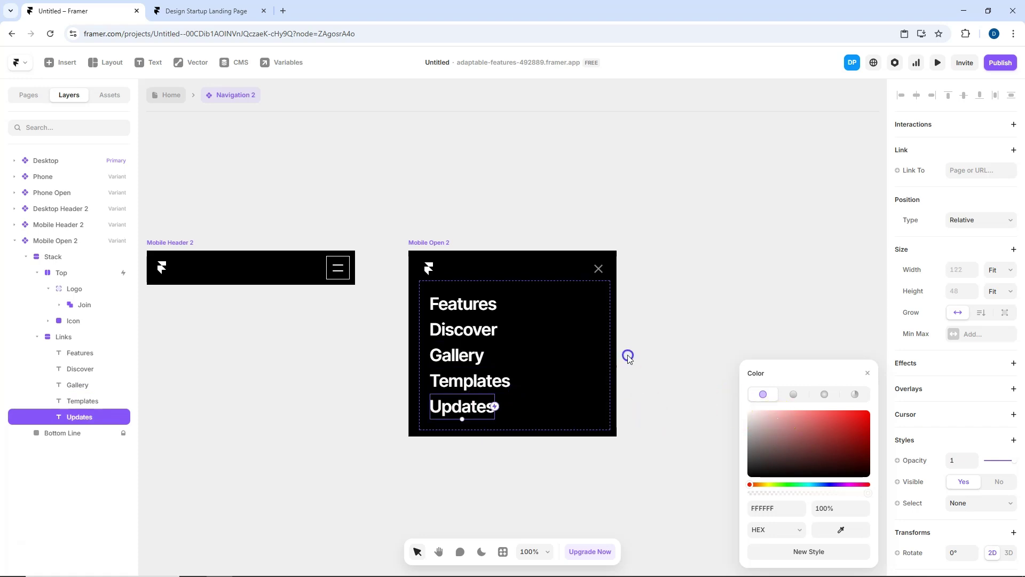
Set the fill of both the Top and Bottom lines of the Mobile Open 2 close icon to white.
{"action": "left_click", "coordinate": [598, 268]}
{"action": "scroll", "coordinate": [988, 441], "scroll_direction": "down", "scroll_amount": 4}
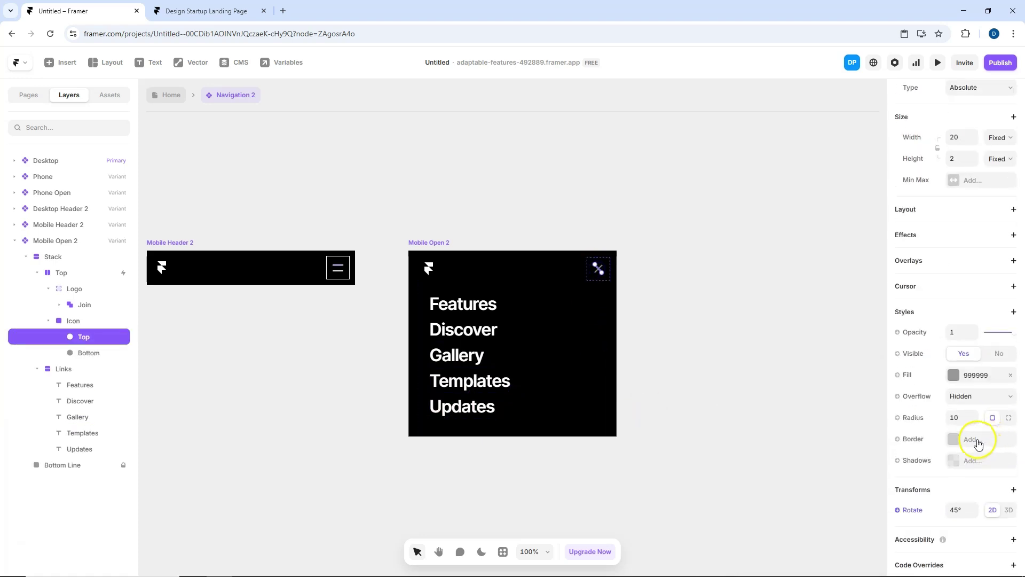
{"action": "left_click", "coordinate": [969, 380]}
{"action": "left_click", "coordinate": [796, 413]}
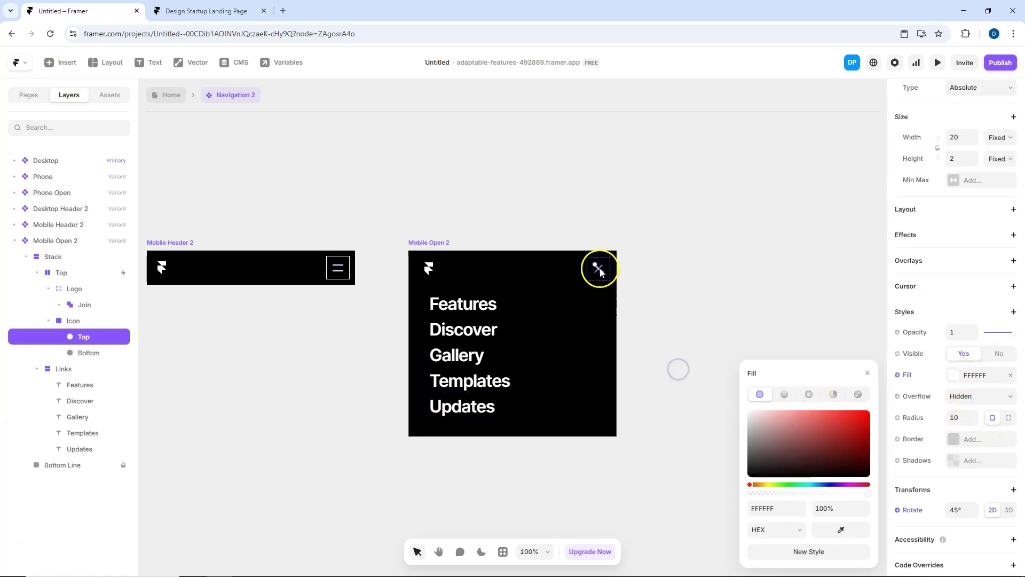
{"action": "key", "text": "Escape"}
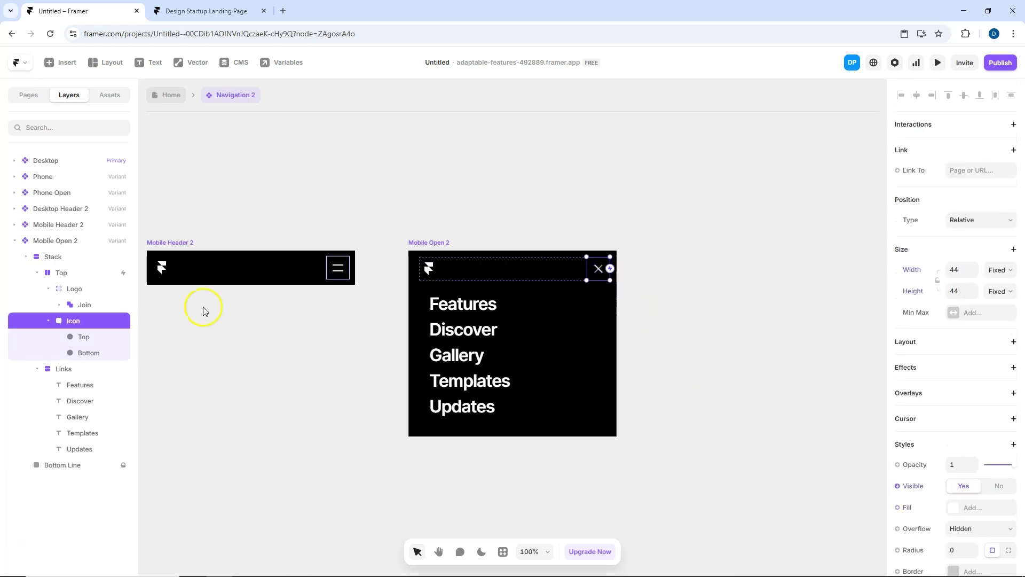
{"action": "left_click", "coordinate": [89, 352]}
{"action": "scroll", "coordinate": [977, 447], "scroll_direction": "down", "scroll_amount": 4}
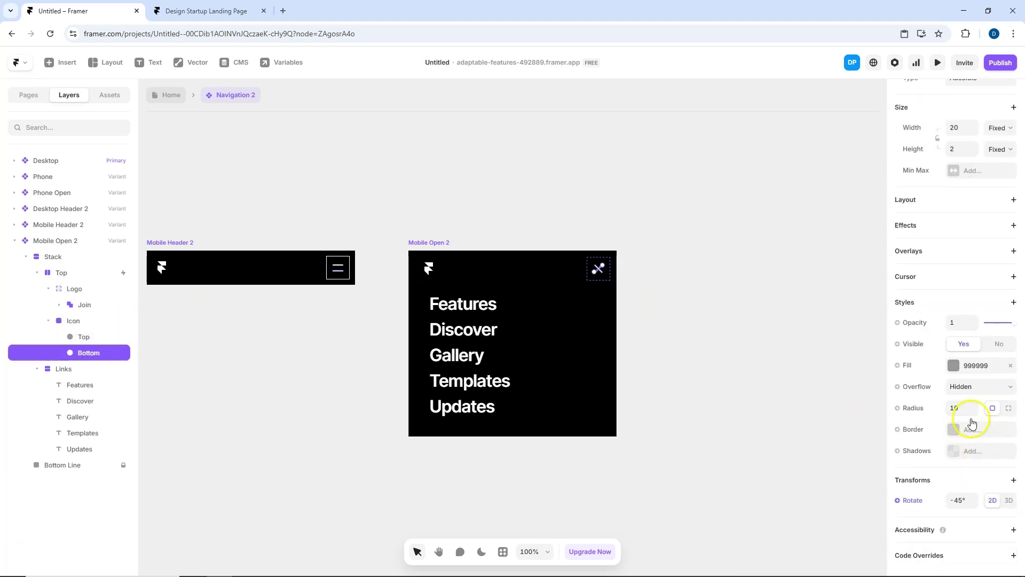
{"action": "left_click", "coordinate": [973, 366]}
{"action": "left_click", "coordinate": [737, 297]}
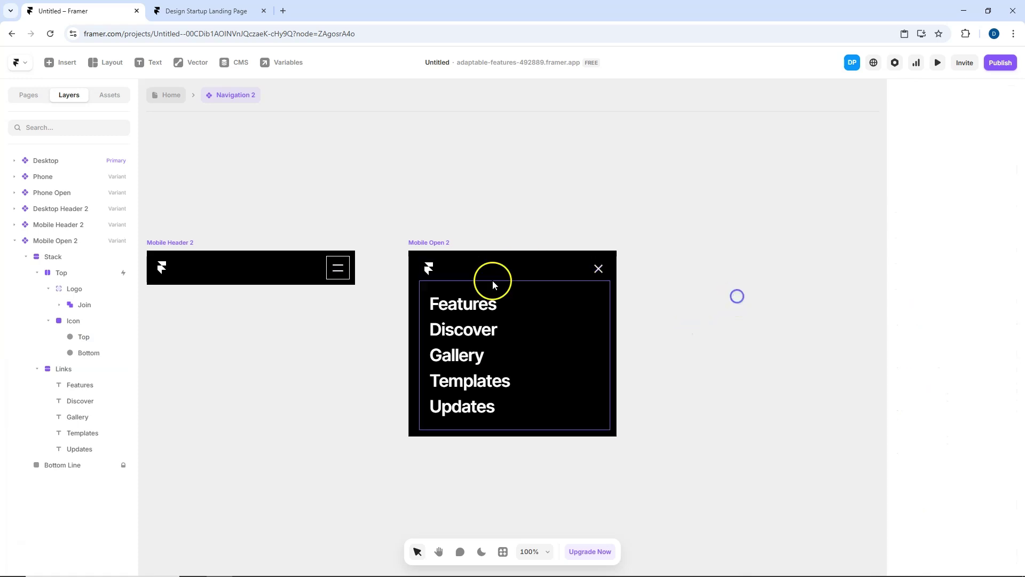
Change the target variant of the click interaction on Mobile Header 2's Top layer to Mobile Open 2.
{"action": "left_click", "coordinate": [341, 268]}
{"action": "left_click", "coordinate": [339, 270]}
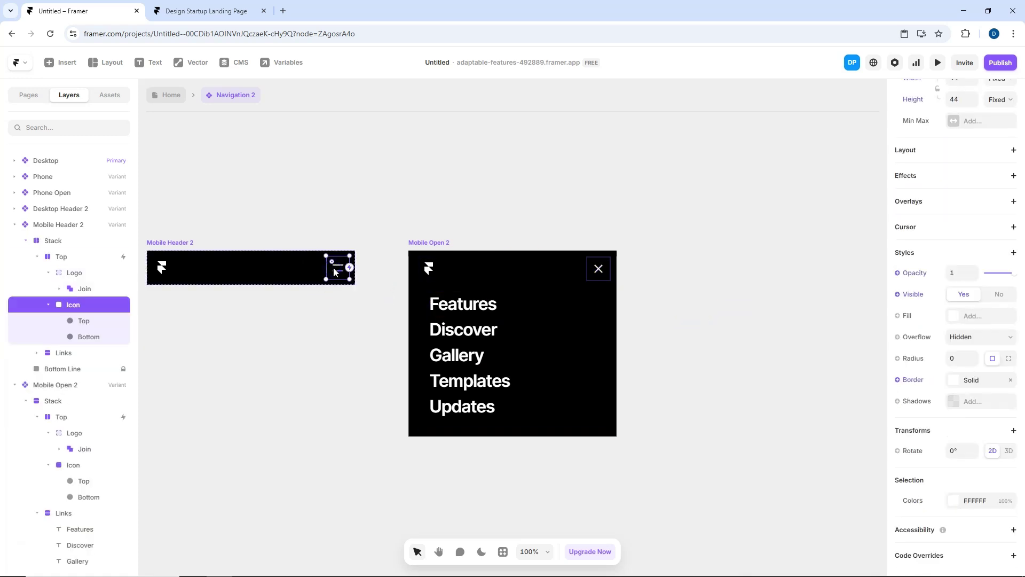
{"action": "left_click", "coordinate": [351, 317]}
{"action": "left_click", "coordinate": [337, 271]}
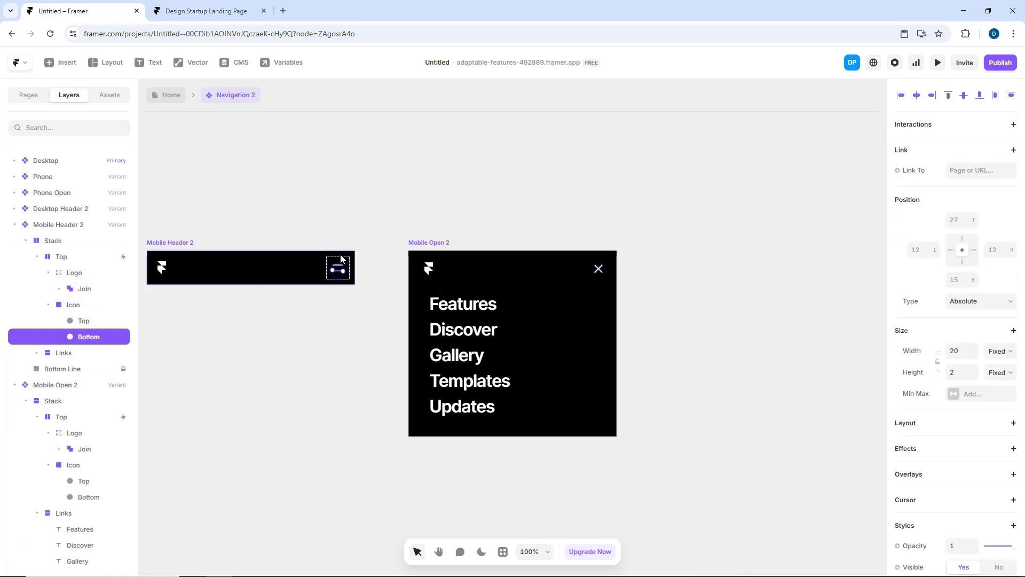
{"action": "left_click", "coordinate": [342, 255]}
{"action": "left_click", "coordinate": [279, 282]}
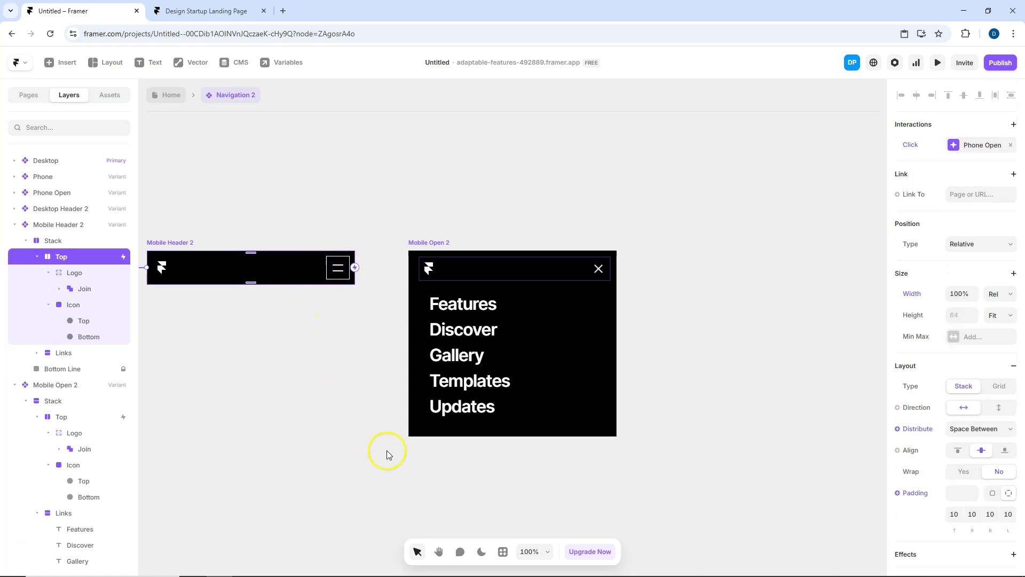
{"action": "left_click", "coordinate": [976, 147]}
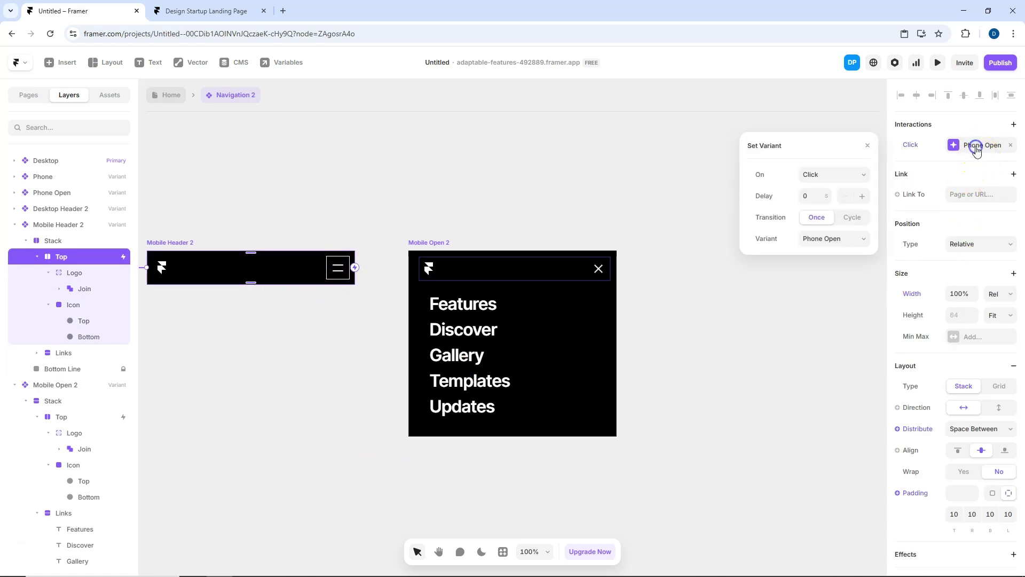
{"action": "left_click", "coordinate": [837, 236]}
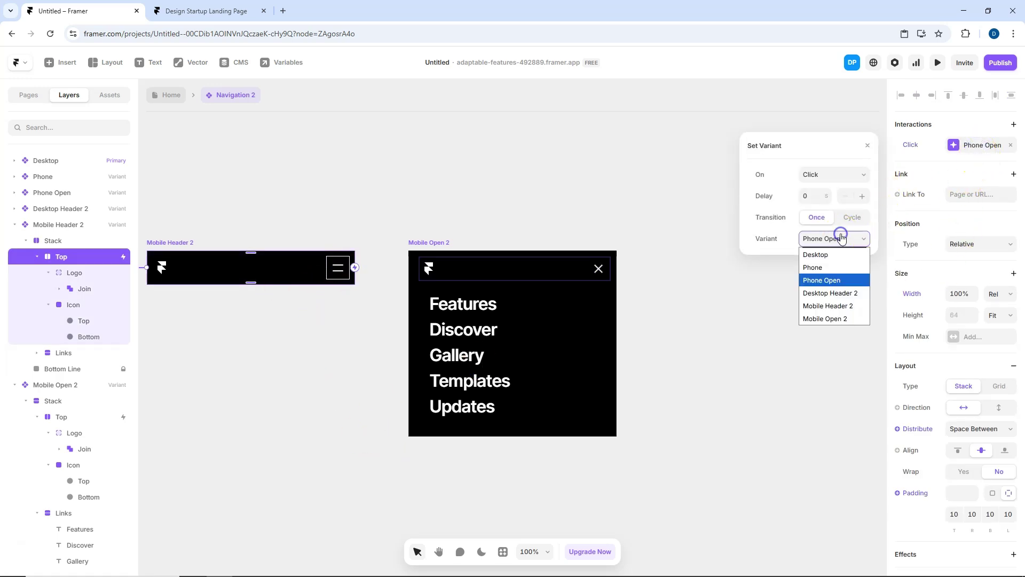
{"action": "left_click", "coordinate": [846, 318]}
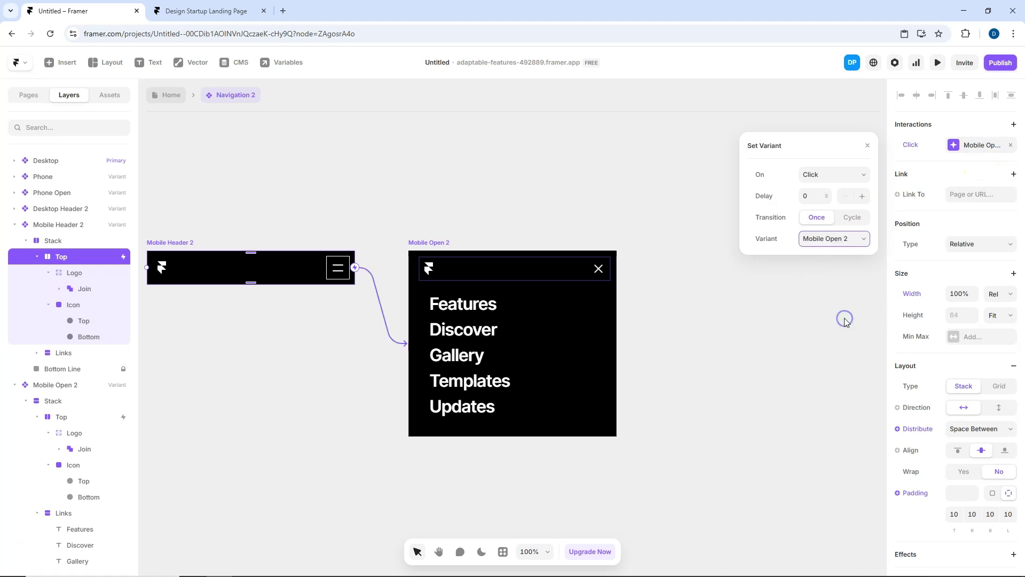
{"action": "left_click", "coordinate": [664, 202]}
Examine the close icon and its line layers in Mobile Open 2, and open a preview of that variant.
{"action": "left_click", "coordinate": [598, 268]}
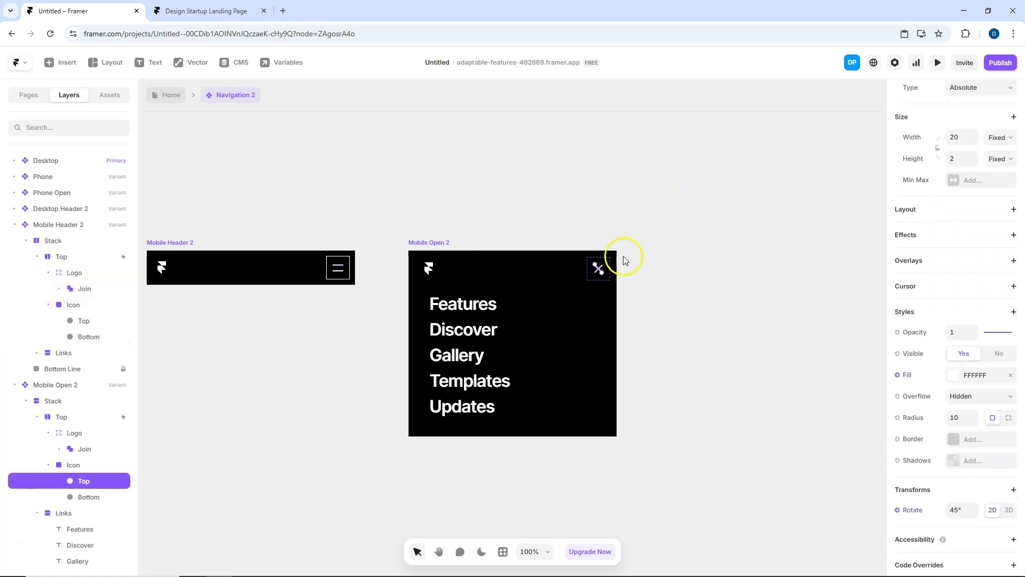
{"action": "left_click", "coordinate": [88, 467]}
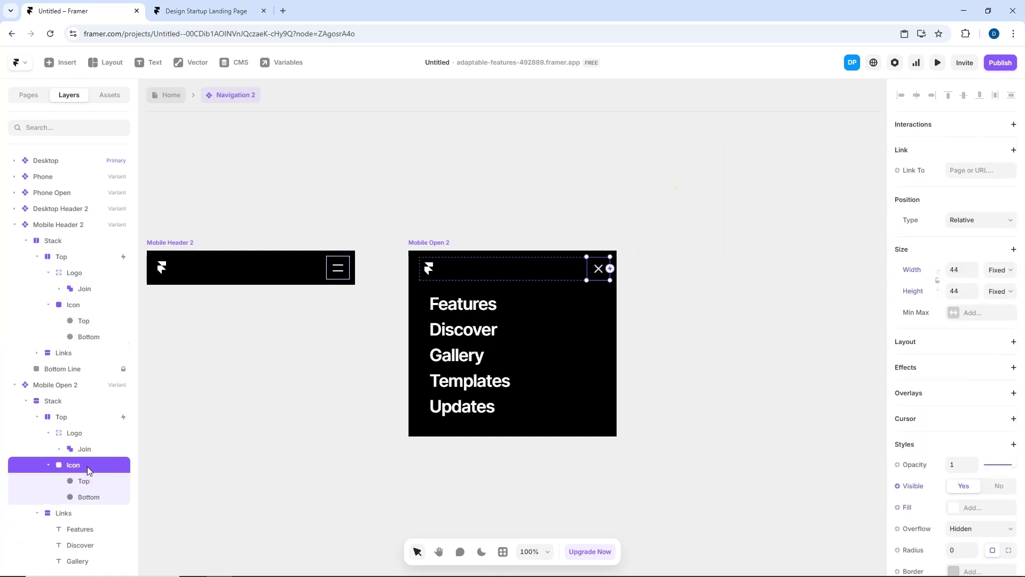
{"action": "left_click", "coordinate": [89, 477]}
{"action": "left_click", "coordinate": [90, 497]}
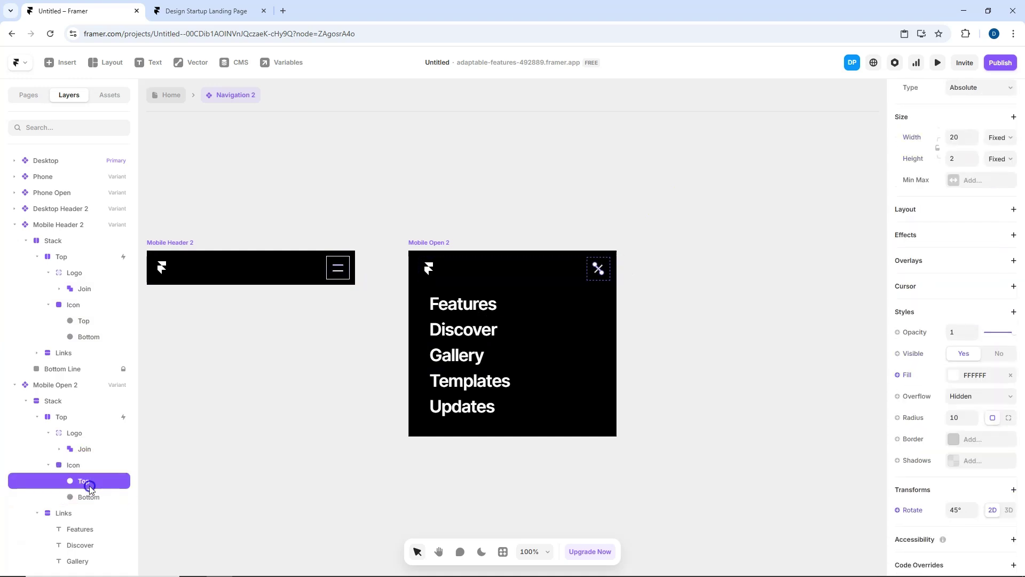
{"action": "left_click", "coordinate": [86, 468]}
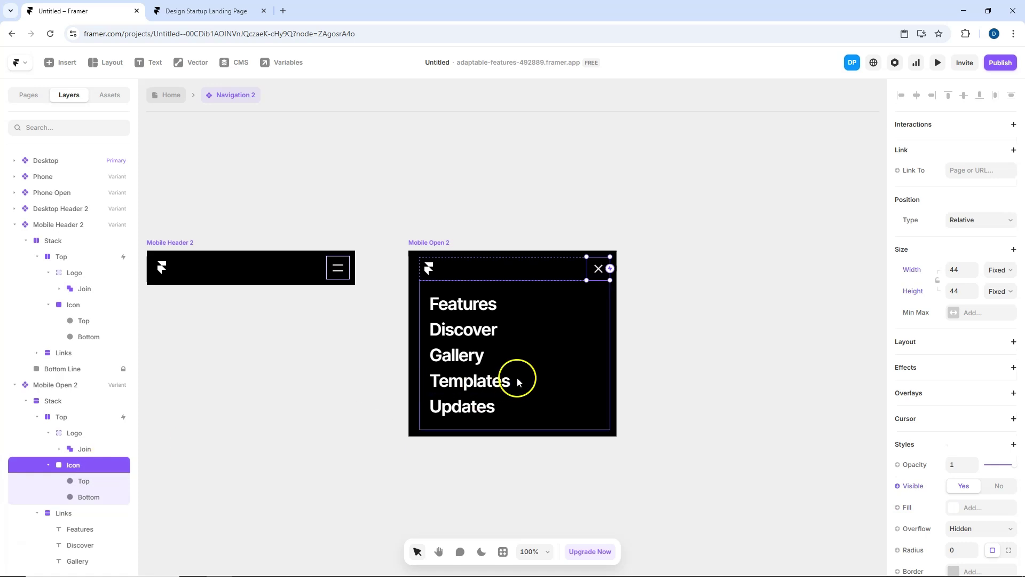
{"action": "left_click", "coordinate": [939, 64]}
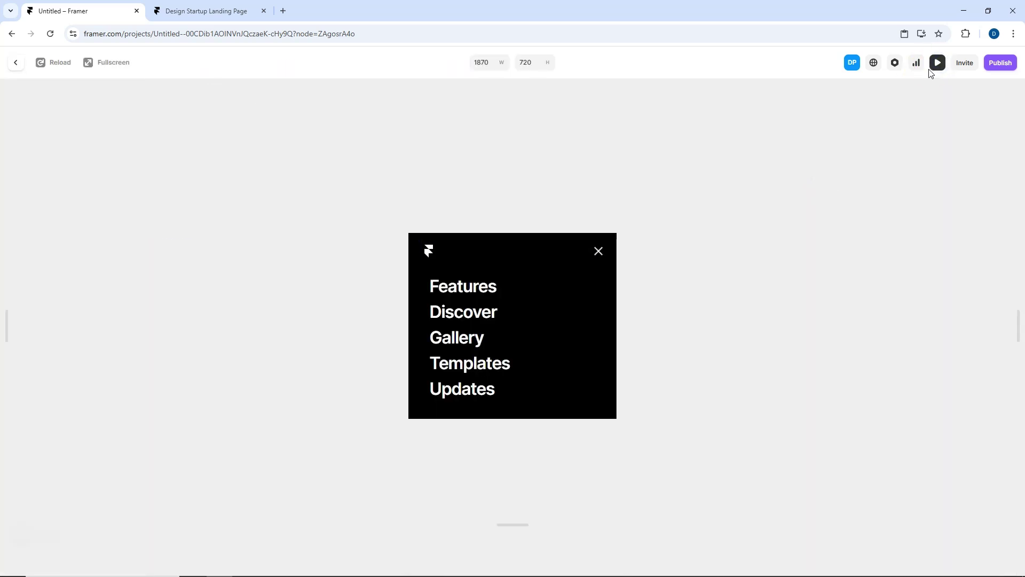
Leave the component preview, return to the Home page and preview it at the Phone breakpoint.
{"action": "left_click", "coordinate": [931, 67]}
{"action": "left_click", "coordinate": [177, 97]}
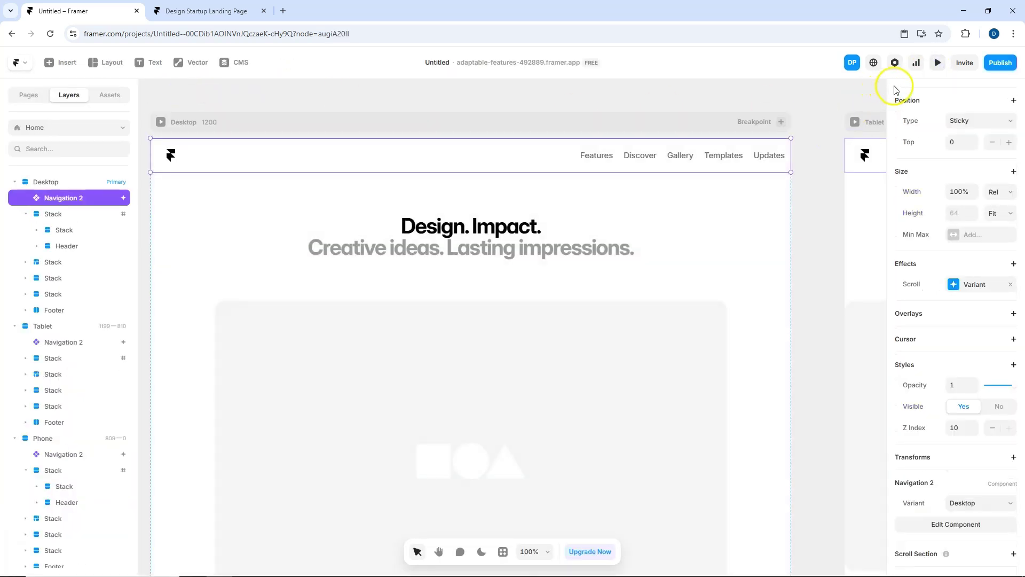
{"action": "left_click", "coordinate": [934, 76]}
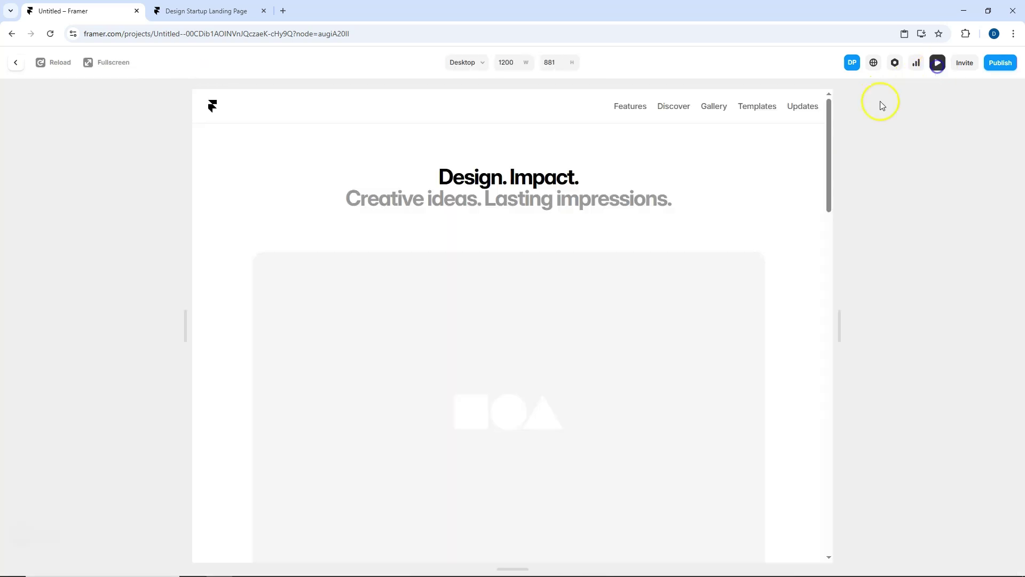
{"action": "left_click", "coordinate": [476, 71]}
{"action": "left_click", "coordinate": [476, 120]}
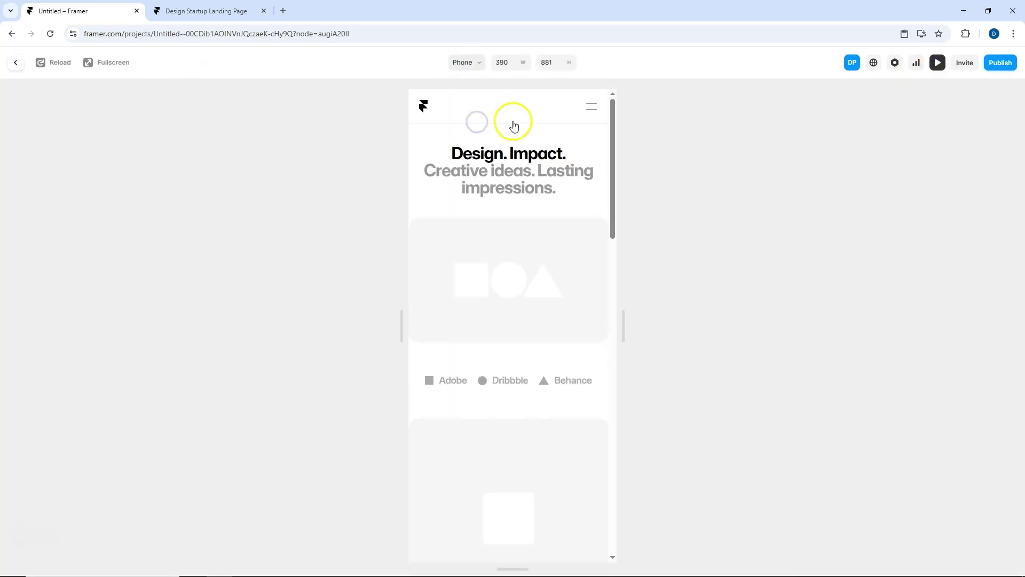
Test the scrolled header's menu in the Phone preview by opening and closing it, and check the header's colour switch between page top and scrolled position.
{"action": "scroll", "coordinate": [514, 125], "scroll_direction": "down", "scroll_amount": 3}
{"action": "left_click", "coordinate": [590, 106]}
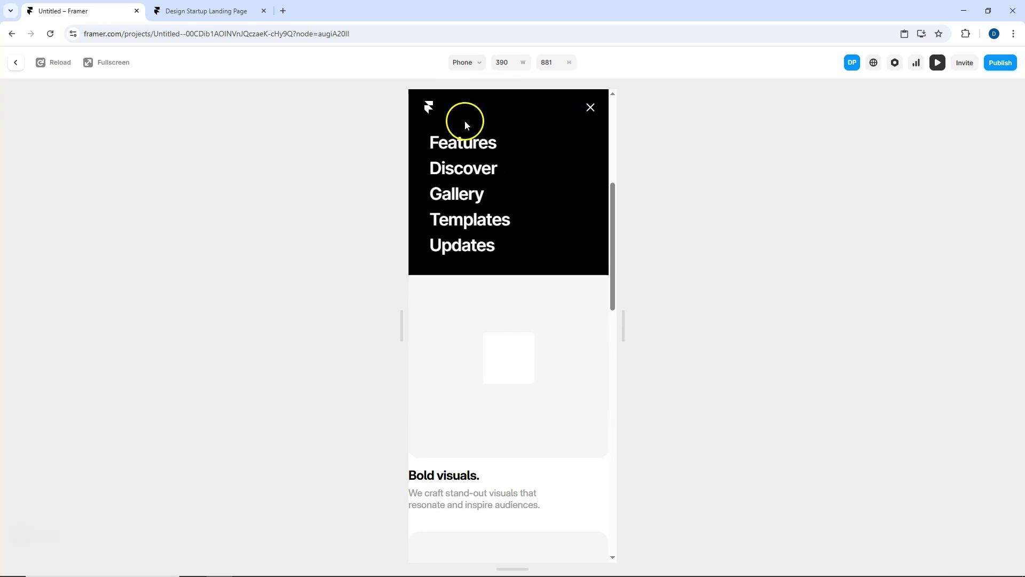
{"action": "left_click", "coordinate": [585, 113]}
{"action": "scroll", "coordinate": [573, 144], "scroll_direction": "up", "scroll_amount": 5}
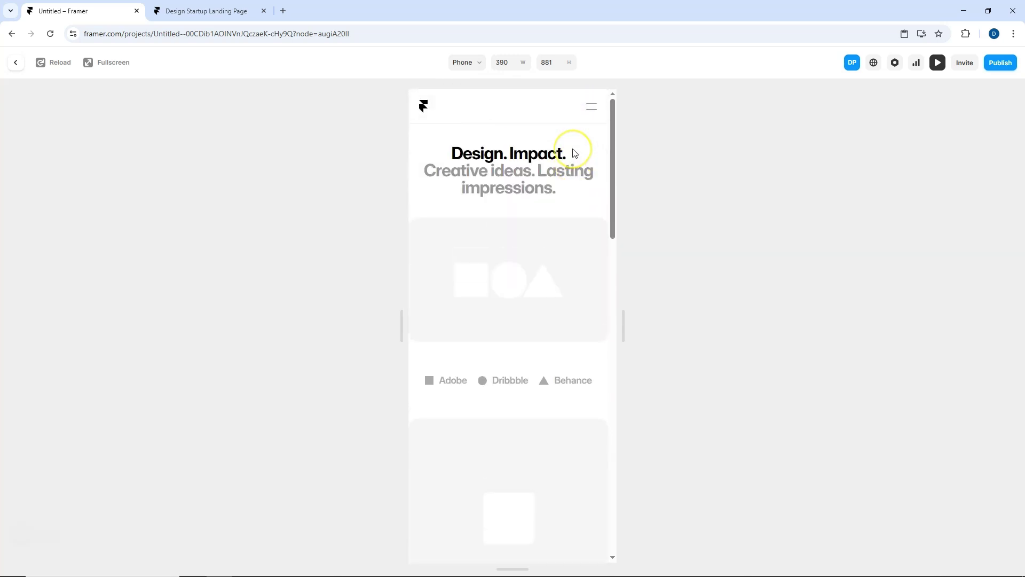
{"action": "scroll", "coordinate": [574, 150], "scroll_direction": "down", "scroll_amount": 5}
{"action": "scroll", "coordinate": [574, 152], "scroll_direction": "up", "scroll_amount": 5}
{"action": "scroll", "coordinate": [574, 155], "scroll_direction": "down", "scroll_amount": 3}
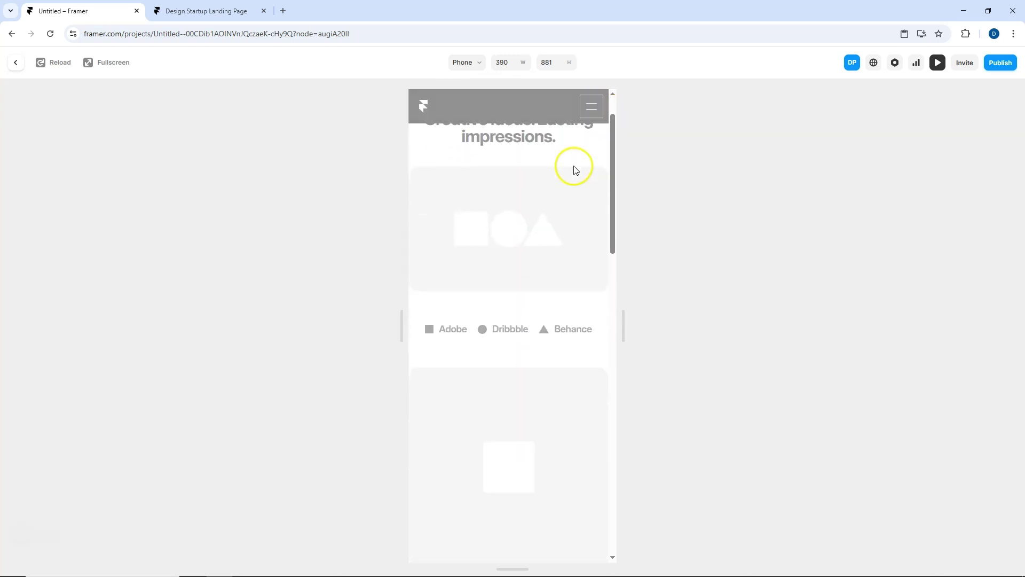
{"action": "scroll", "coordinate": [577, 163], "scroll_direction": "up", "scroll_amount": 3}
Open and close the mobile menu at the top of the page, and again with the page scrolled down.
{"action": "left_click", "coordinate": [590, 112]}
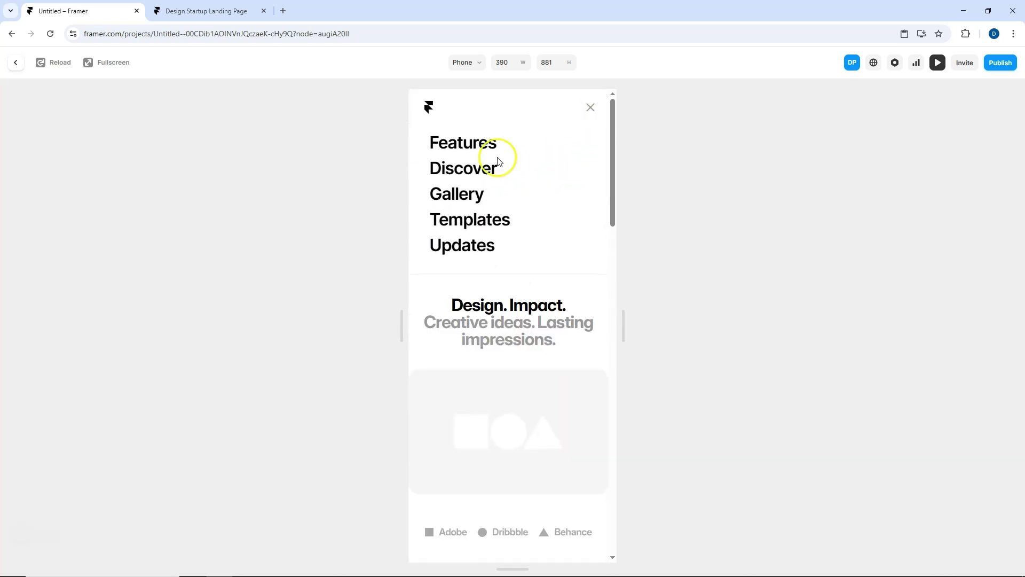
{"action": "left_click", "coordinate": [587, 110]}
{"action": "scroll", "coordinate": [571, 160], "scroll_direction": "down", "scroll_amount": 5}
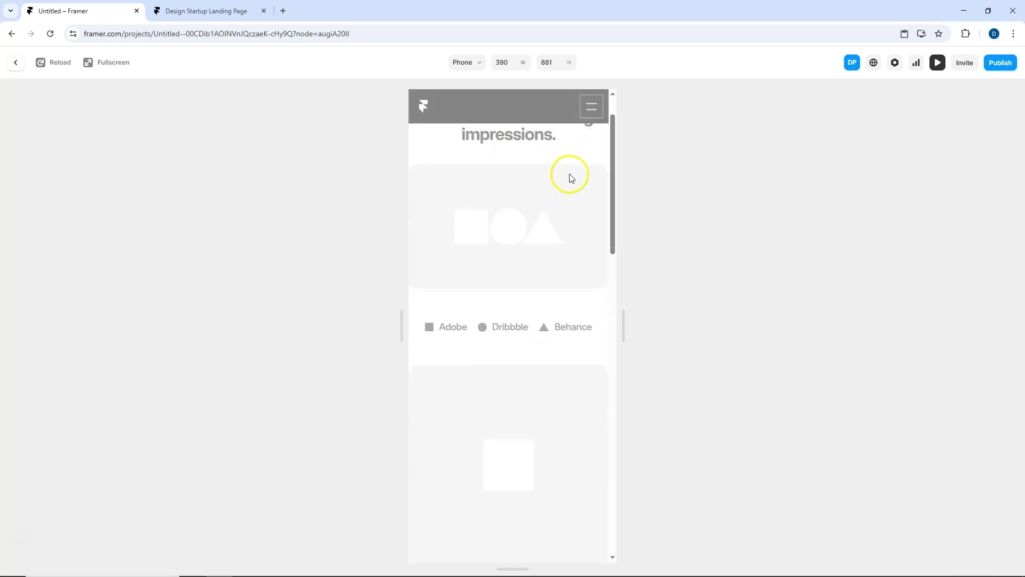
{"action": "left_click", "coordinate": [589, 107]}
{"action": "left_click", "coordinate": [590, 109]}
{"action": "scroll", "coordinate": [567, 142], "scroll_direction": "up", "scroll_amount": 3}
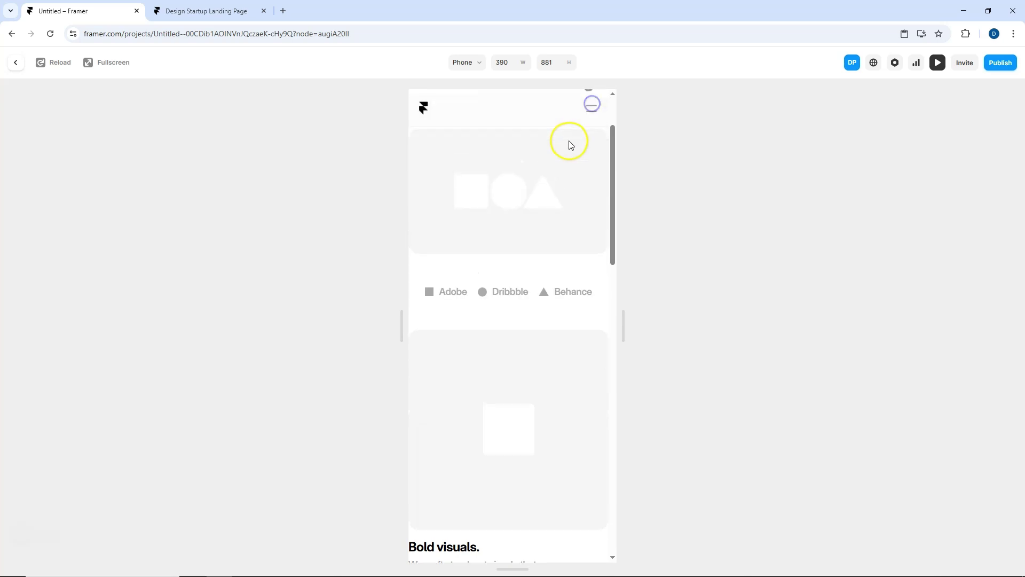
Switch the preview to the Tablet breakpoint and check the header's colour change while scrolling down and back up.
{"action": "left_click", "coordinate": [469, 63]}
{"action": "left_click", "coordinate": [472, 104]}
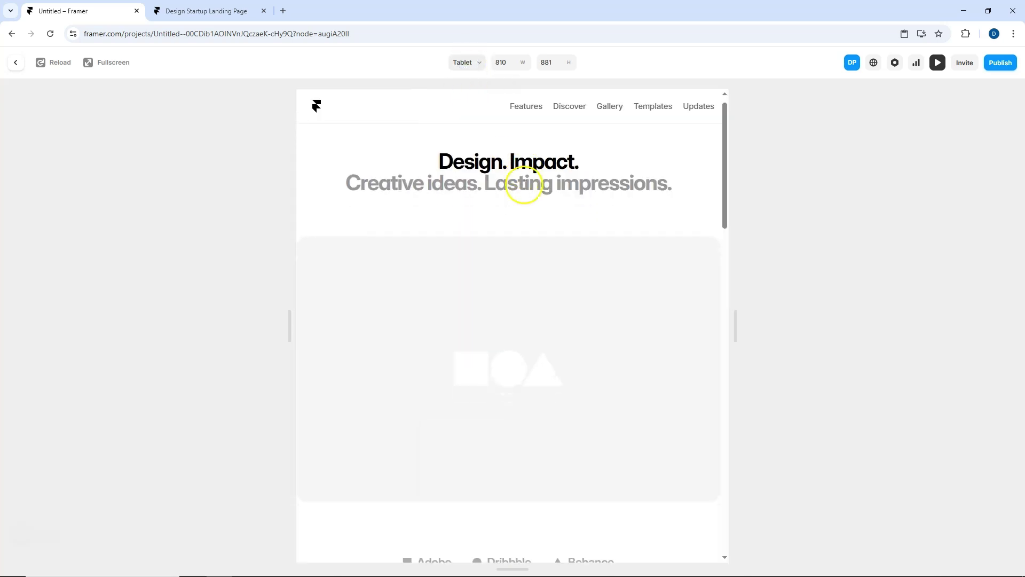
{"action": "scroll", "coordinate": [523, 189], "scroll_direction": "down", "scroll_amount": 6}
{"action": "scroll", "coordinate": [513, 181], "scroll_direction": "up", "scroll_amount": 6}
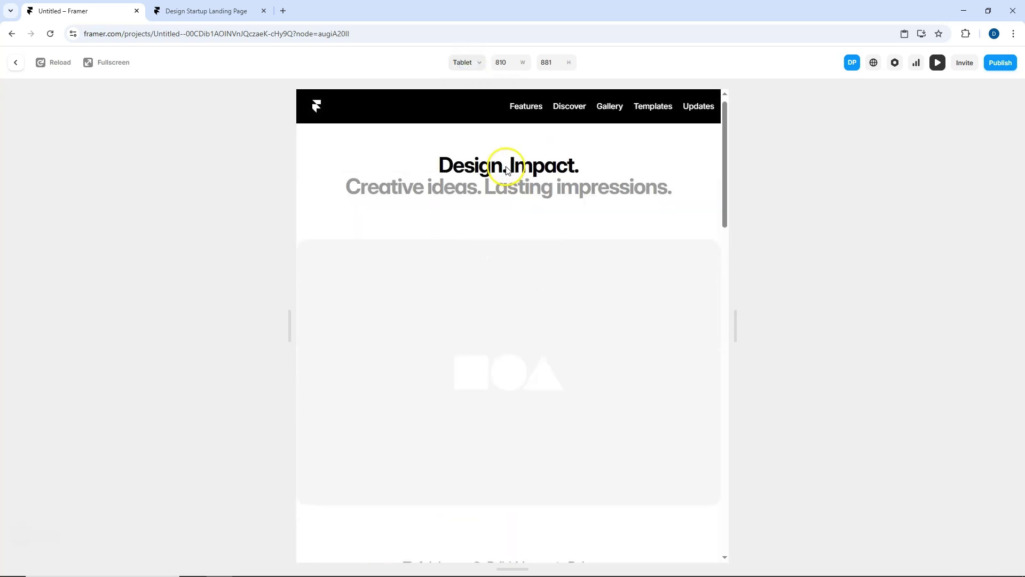
Check the header's scroll colour change at the Desktop breakpoint, then close the preview and deselect the navigation.
{"action": "left_click", "coordinate": [469, 62]}
{"action": "left_click", "coordinate": [472, 87]}
{"action": "scroll", "coordinate": [519, 193], "scroll_direction": "down", "scroll_amount": 3}
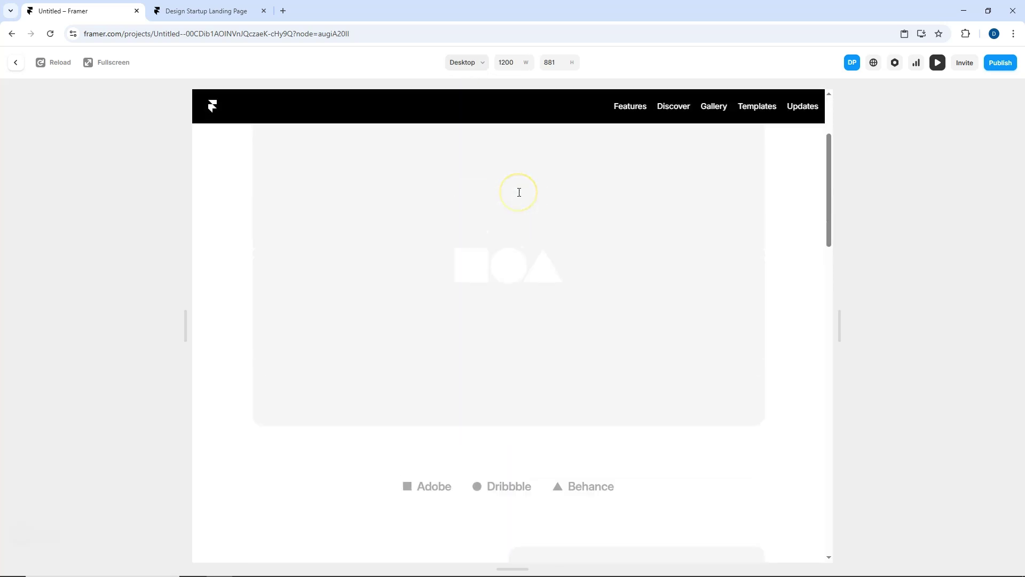
{"action": "scroll", "coordinate": [518, 192], "scroll_direction": "up", "scroll_amount": 3}
{"action": "scroll", "coordinate": [534, 203], "scroll_direction": "down", "scroll_amount": 1}
{"action": "left_click", "coordinate": [936, 63]}
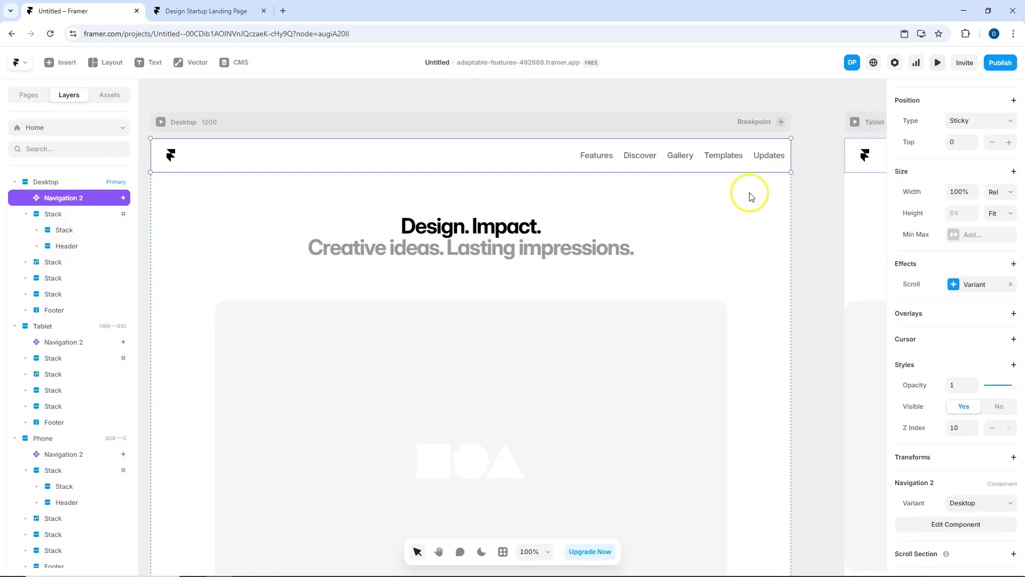
{"action": "left_click", "coordinate": [826, 193]}
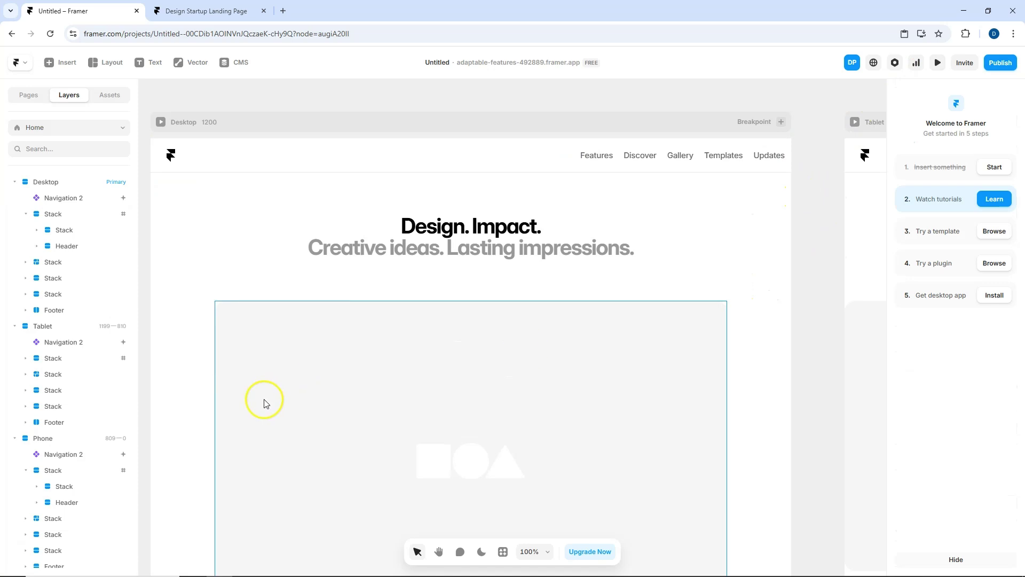